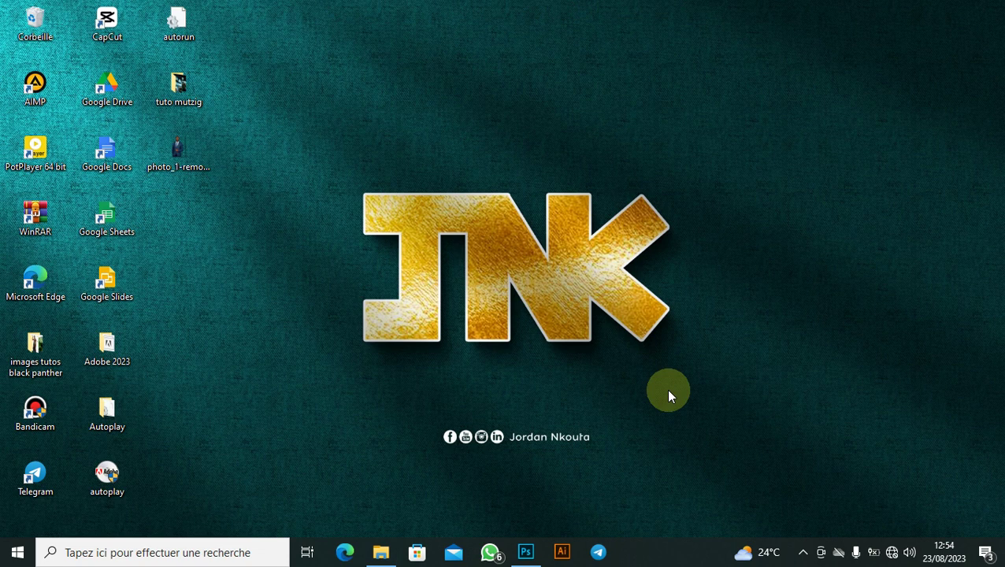
{"action": "left_click", "coordinate": [576, 8]}
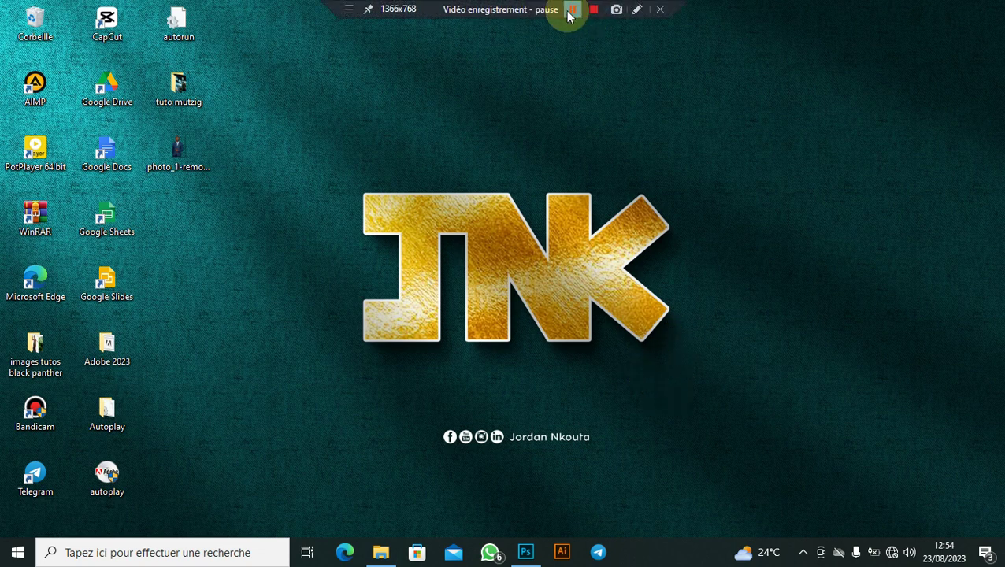
{"action": "left_click", "coordinate": [575, 10]}
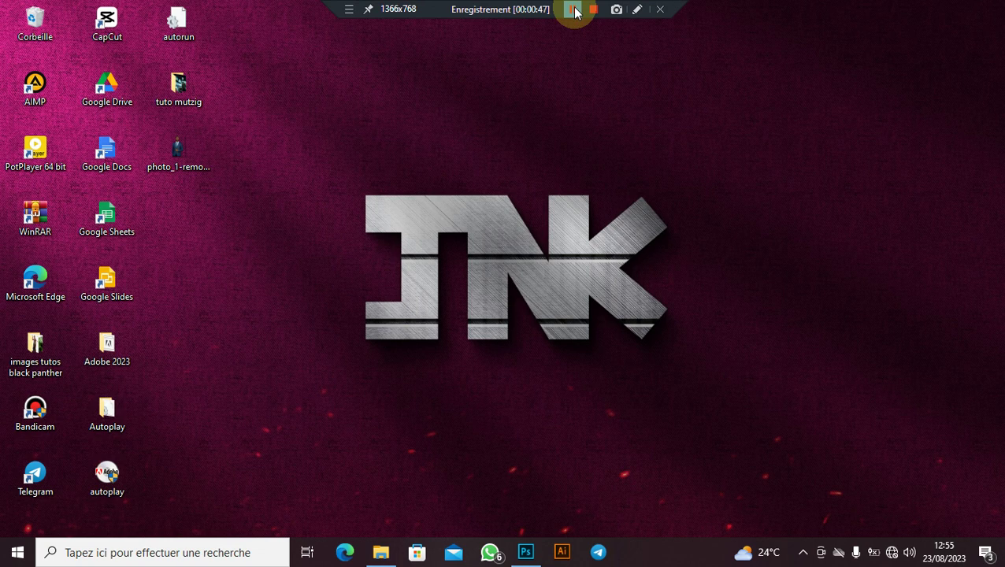
{"action": "left_click", "coordinate": [576, 9]}
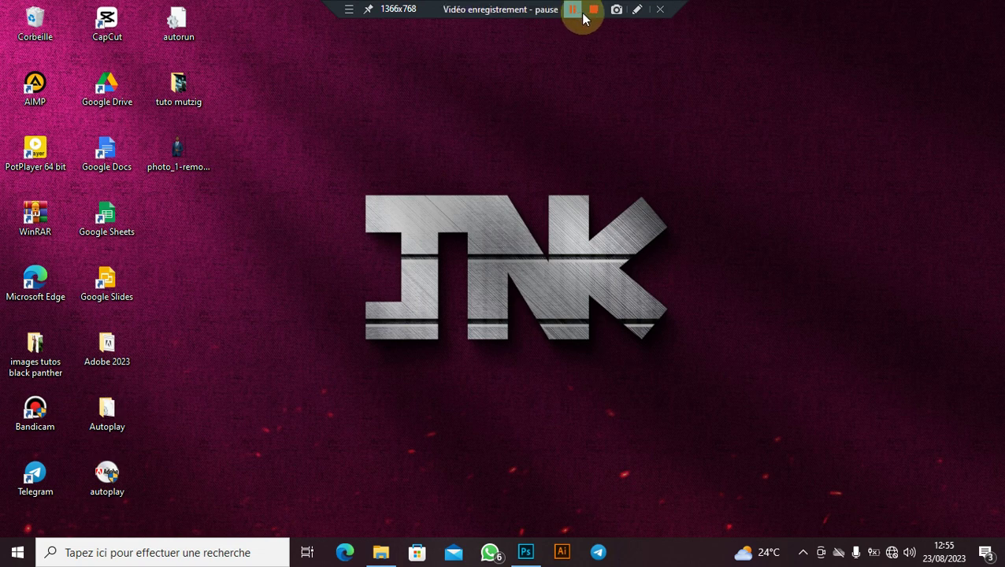
{"action": "left_click", "coordinate": [581, 12]}
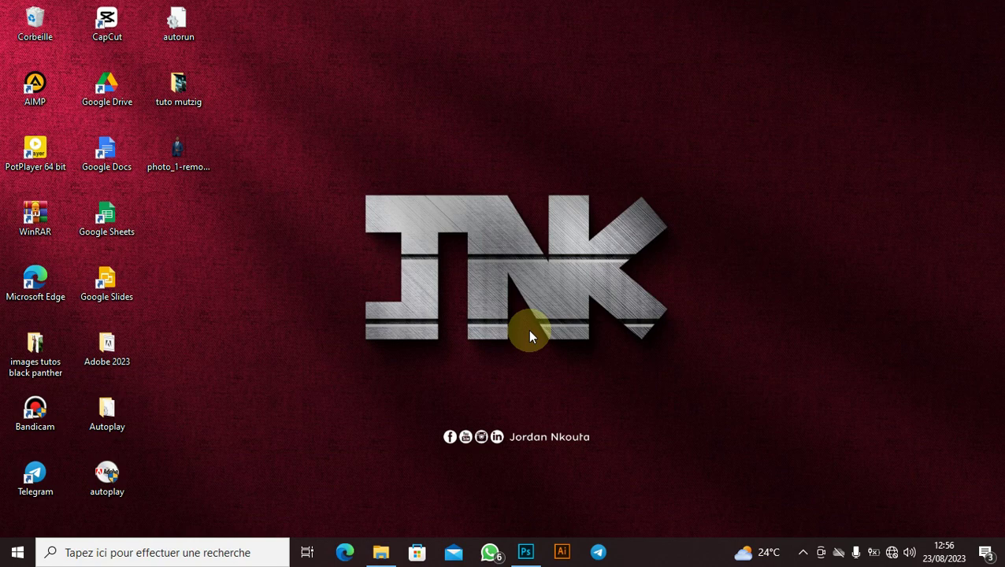
Switch to Photoshop and create a new white RGB document of 1500 × 1500 pixels at 300 pixels per inch.
{"action": "left_click", "coordinate": [523, 550]}
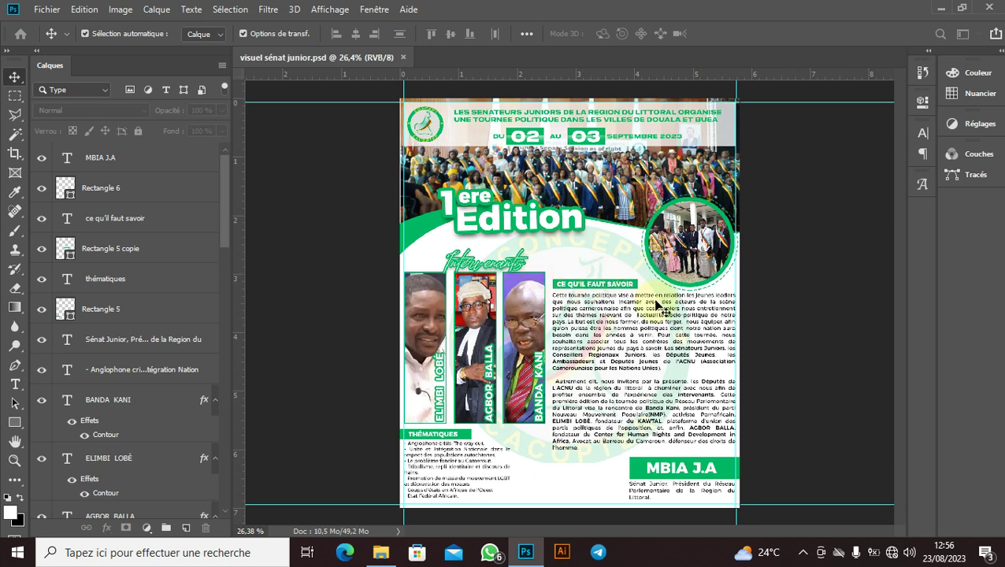
{"action": "key", "text": "ctrl+n"}
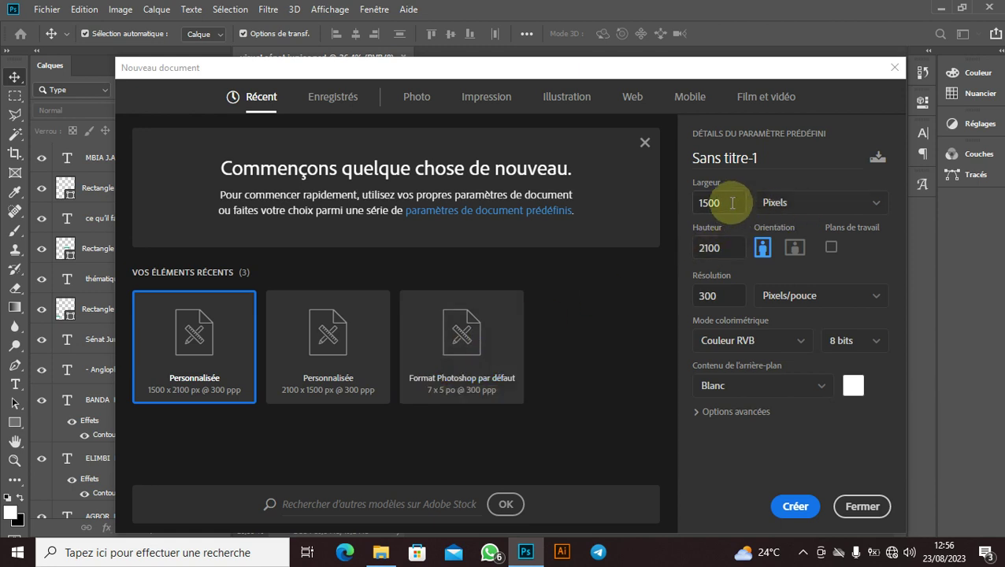
{"action": "left_click", "coordinate": [713, 248]}
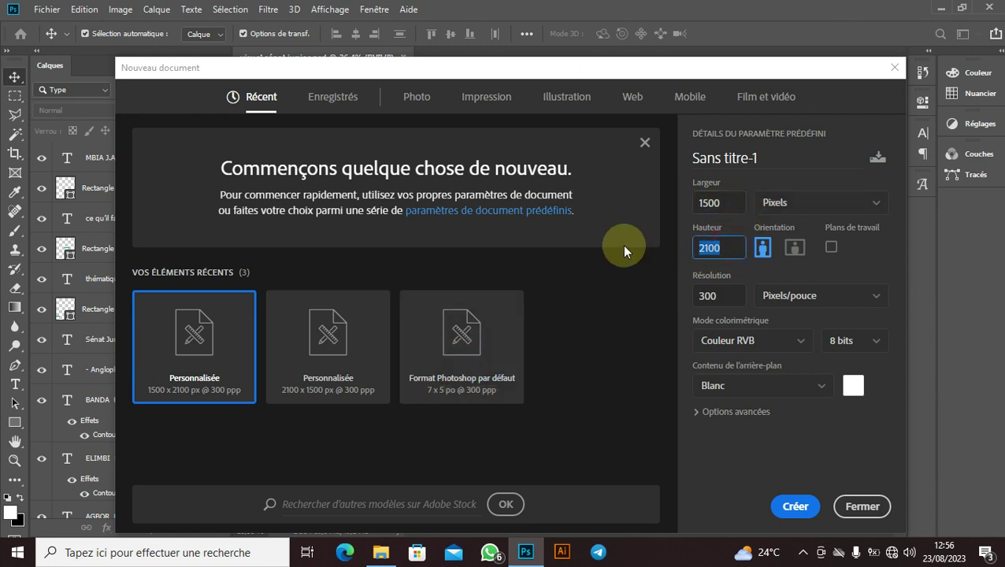
{"action": "type", "text": "1500"}
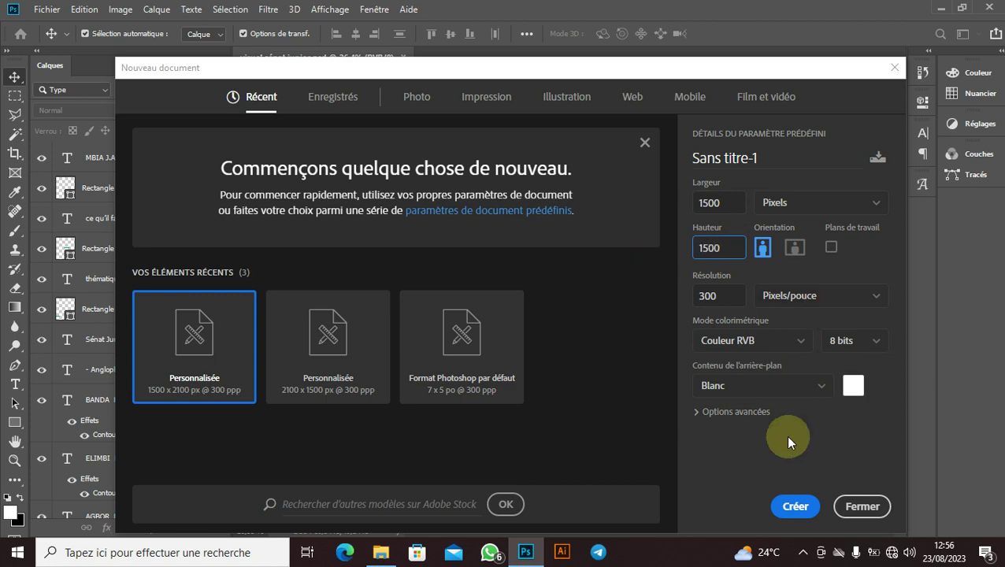
{"action": "left_click", "coordinate": [794, 504]}
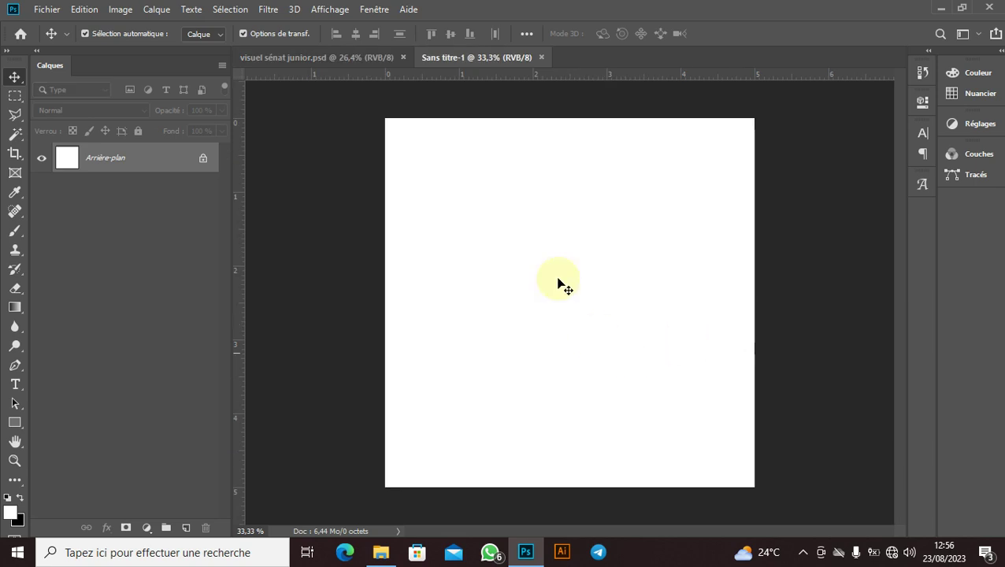
{"action": "double_click", "coordinate": [15, 444]}
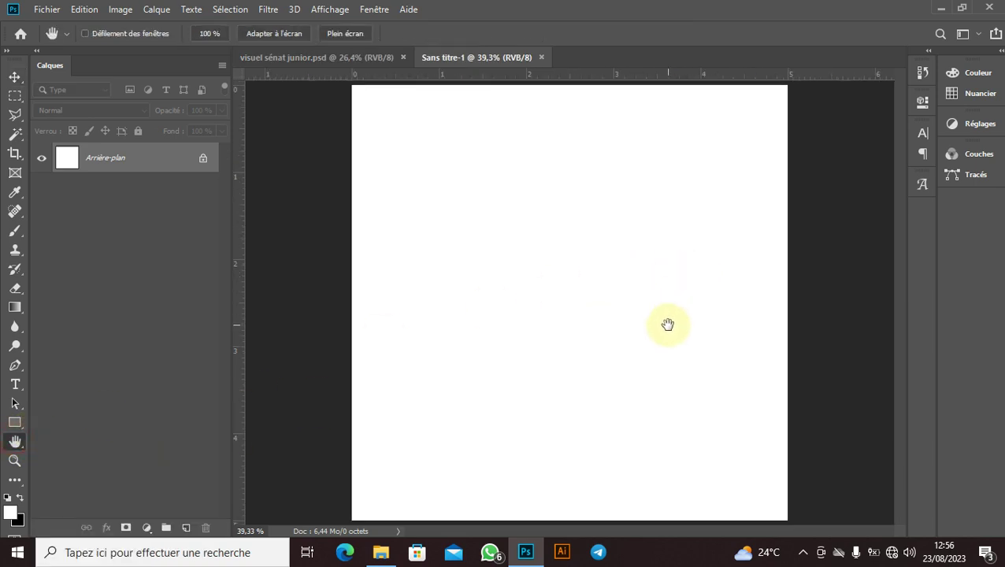
Place the desktop cut-out photo photo_1-removebg-preview in the centre of the canvas at full canvas height.
{"action": "key", "text": "v"}
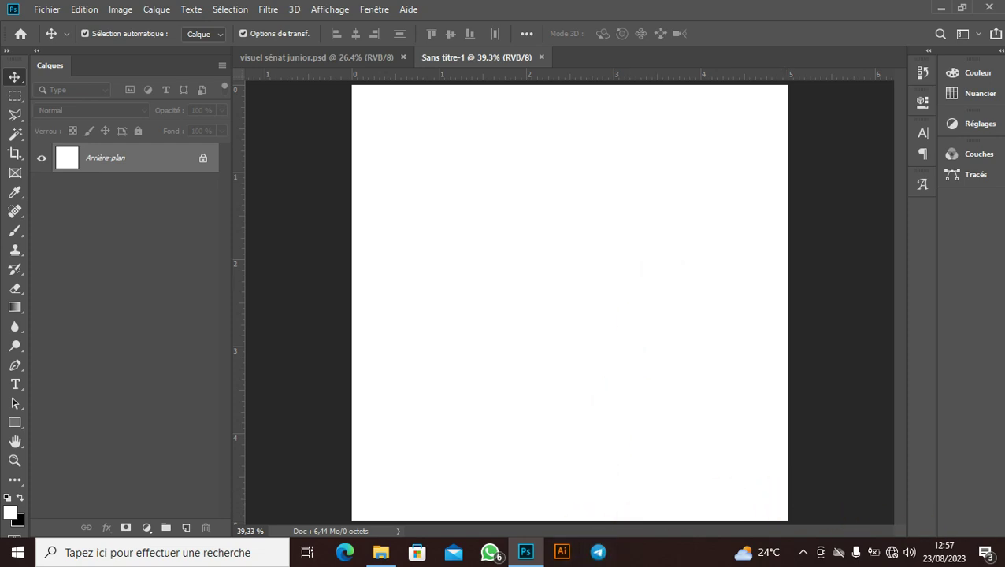
{"action": "left_click", "coordinate": [1002, 551]}
{"action": "left_click_drag", "start_coordinate": [187, 163], "coordinate": [572, 300]}
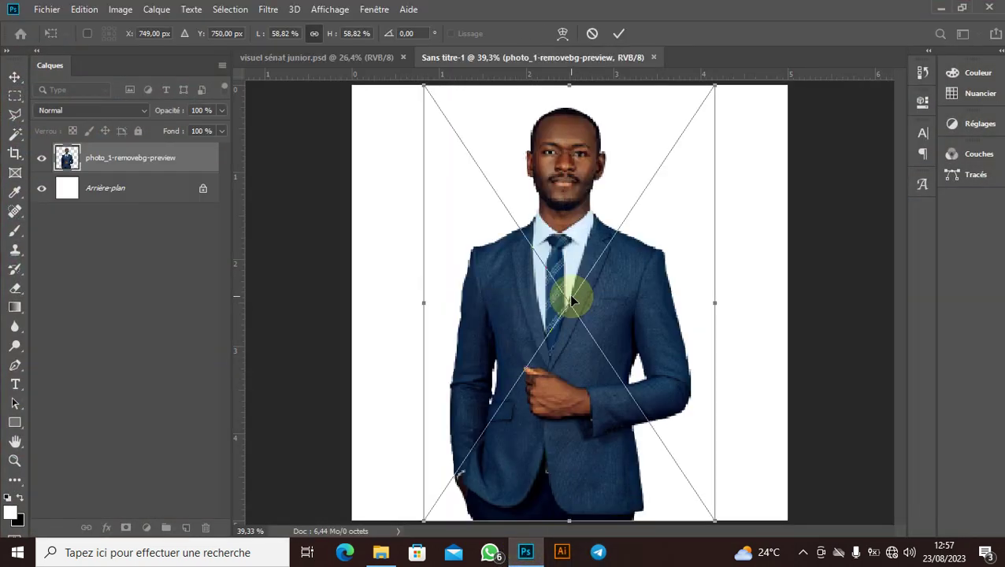
{"action": "left_click", "coordinate": [618, 33]}
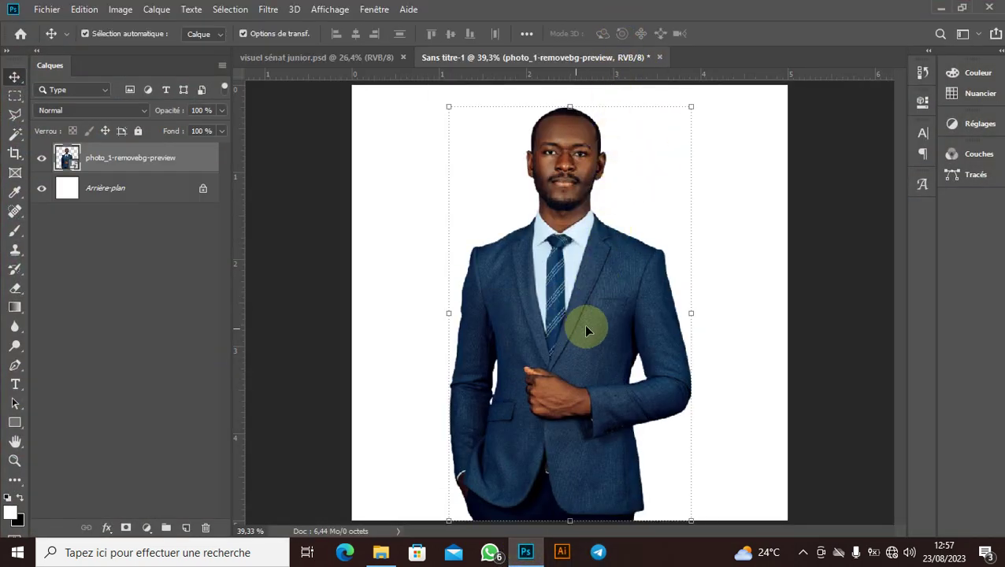
{"action": "mouse_move", "coordinate": [574, 394]}
{"action": "left_mouse_down"}
{"action": "mouse_move", "coordinate": [579, 336]}
{"action": "mouse_move", "coordinate": [574, 402]}
{"action": "mouse_move", "coordinate": [570, 381]}
{"action": "mouse_move", "coordinate": [558, 383]}
{"action": "left_mouse_up"}
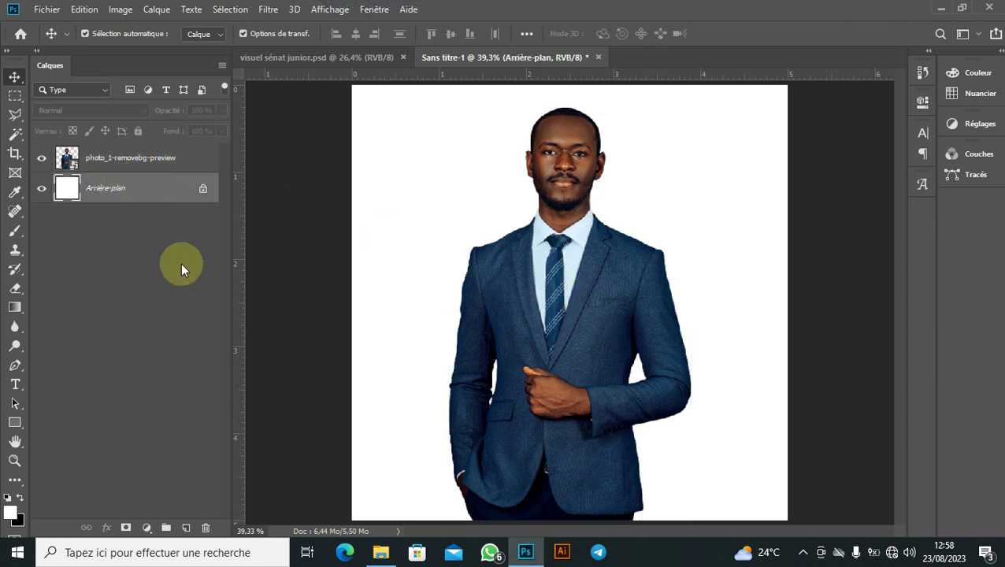
Add a gradient fill layer above the background and set the gradient's end opacity stop to 100%.
{"action": "left_click", "coordinate": [147, 528]}
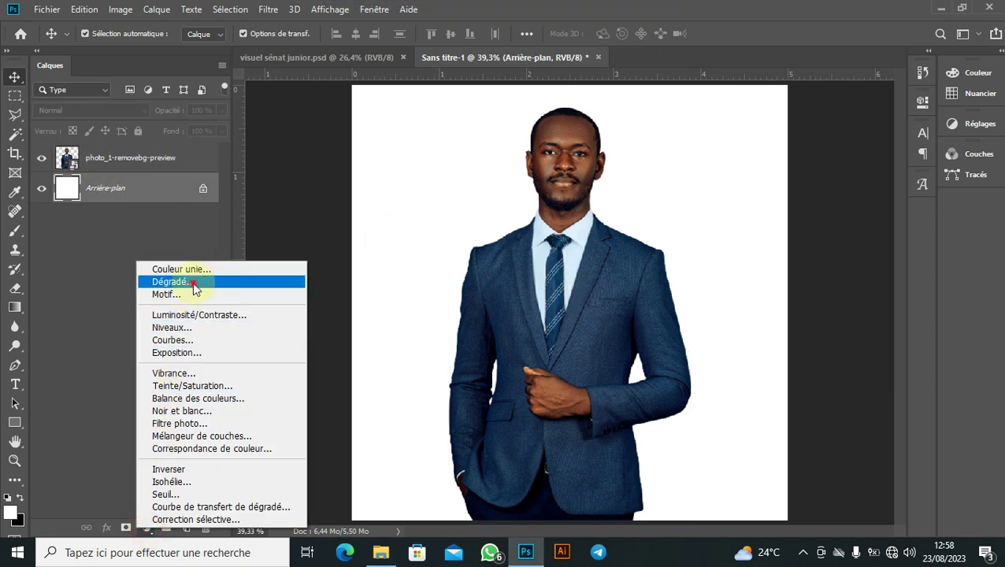
{"action": "left_click", "coordinate": [197, 283]}
{"action": "left_click_drag", "start_coordinate": [484, 99], "coordinate": [245, 96]}
{"action": "left_click", "coordinate": [218, 124]}
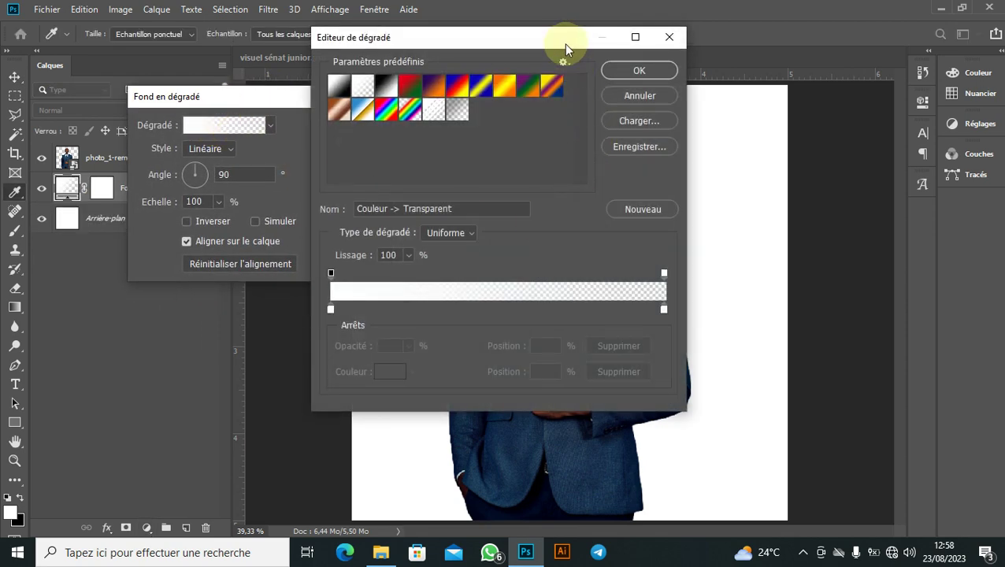
{"action": "left_click_drag", "start_coordinate": [564, 45], "coordinate": [274, 82]}
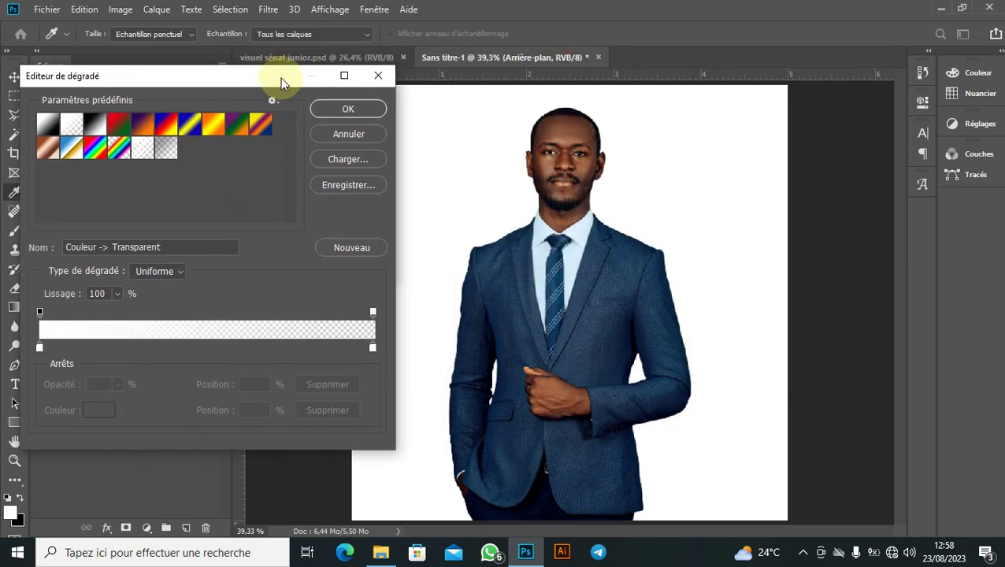
{"action": "left_click", "coordinate": [372, 312]}
{"action": "left_click_drag", "start_coordinate": [55, 386], "coordinate": [203, 388]}
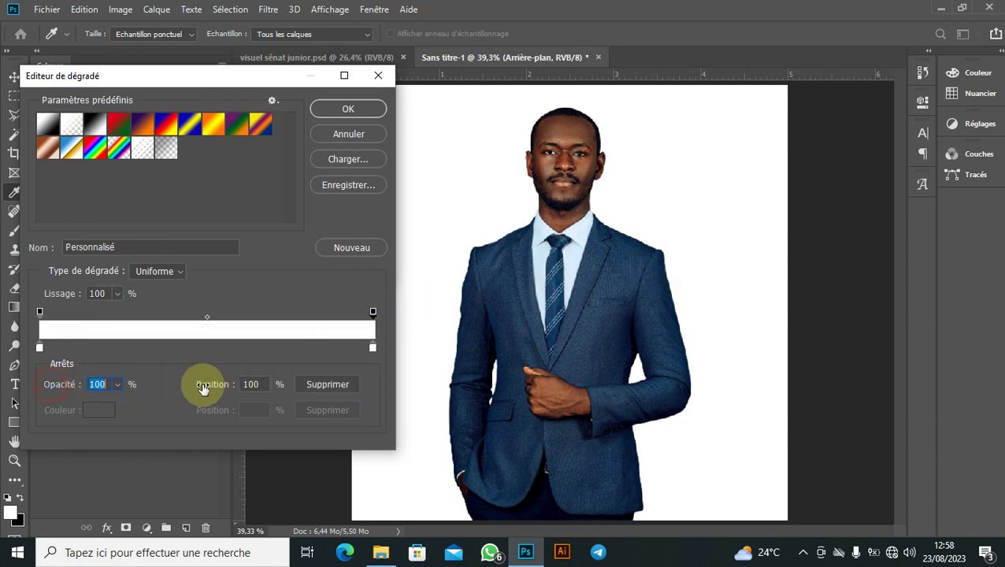
Set the gradient's start colour to dark navy 051231 and its end colour to a lighter blue, both sampled from the suit.
{"action": "double_click", "coordinate": [40, 349]}
{"action": "left_click_drag", "start_coordinate": [623, 239], "coordinate": [432, 240]}
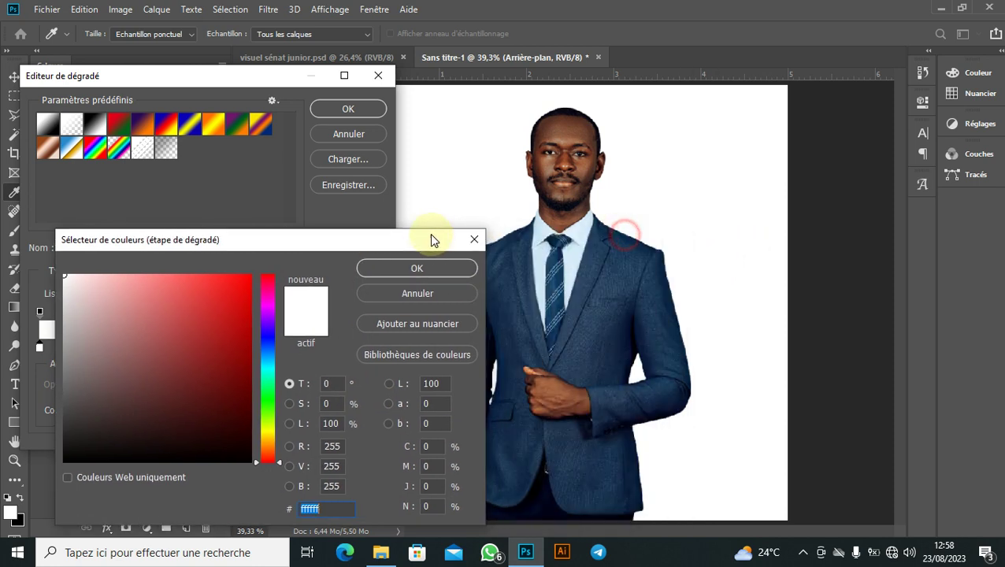
{"action": "left_click", "coordinate": [629, 319]}
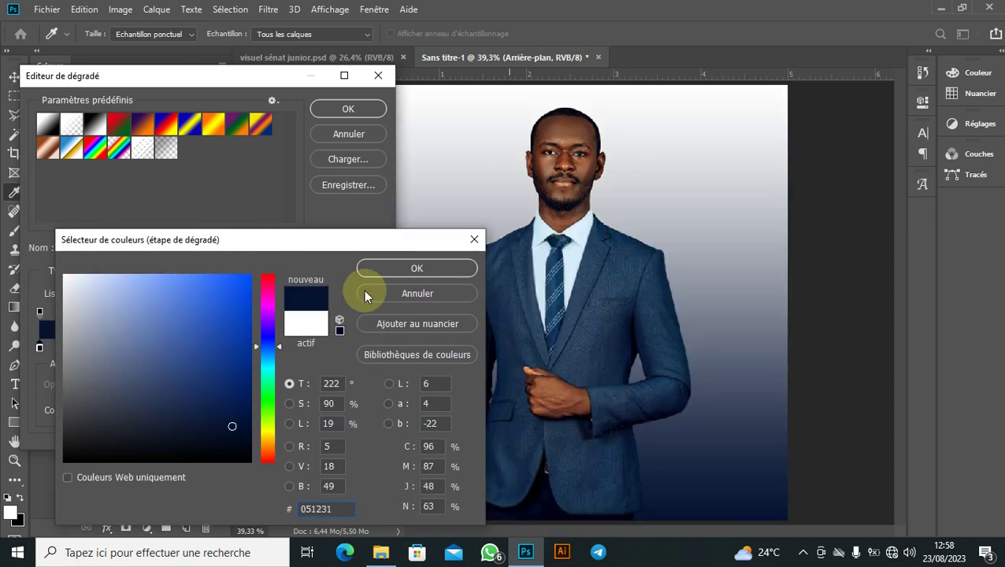
{"action": "left_click", "coordinate": [421, 269]}
{"action": "left_click", "coordinate": [372, 347]}
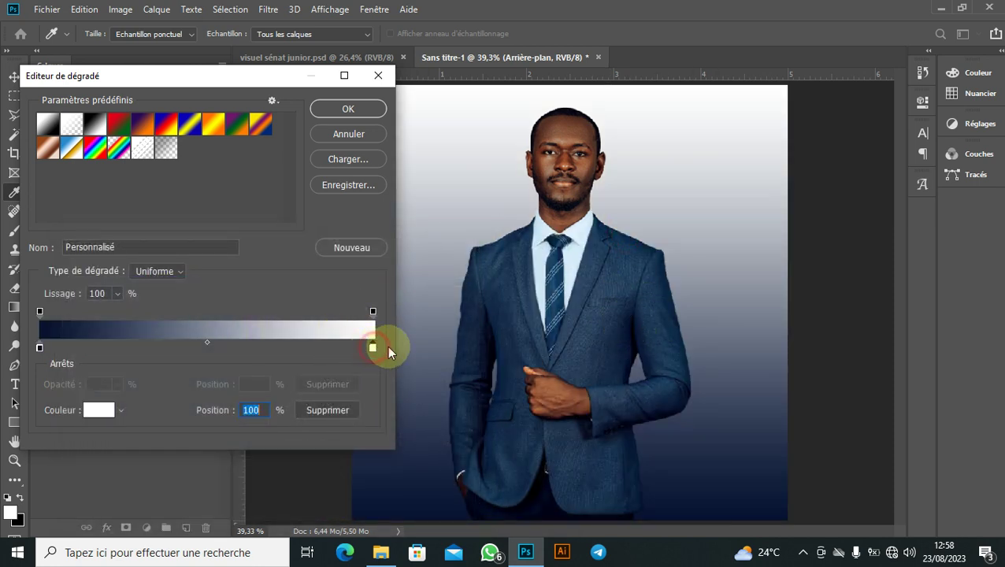
{"action": "left_click", "coordinate": [561, 272]}
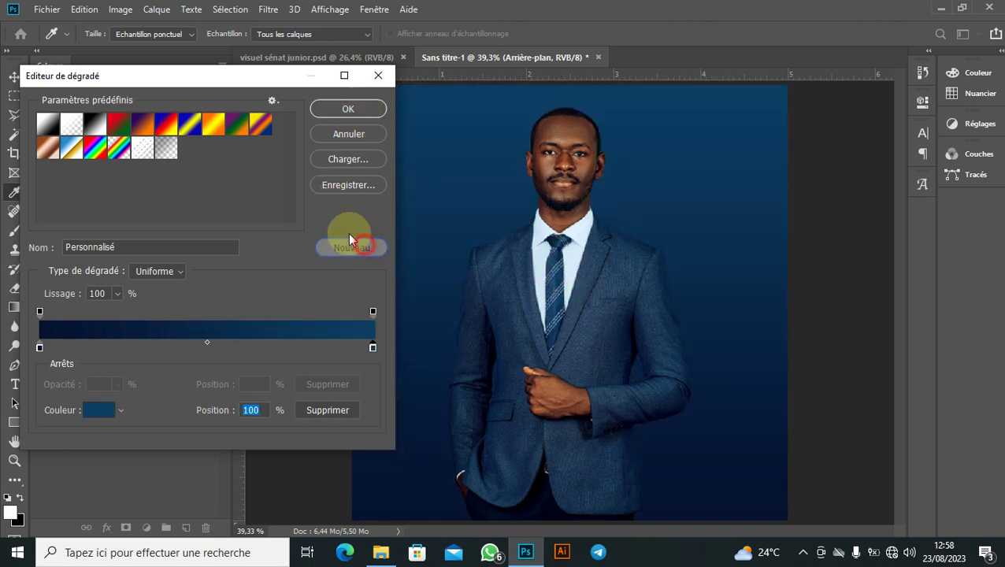
{"action": "left_click", "coordinate": [354, 110]}
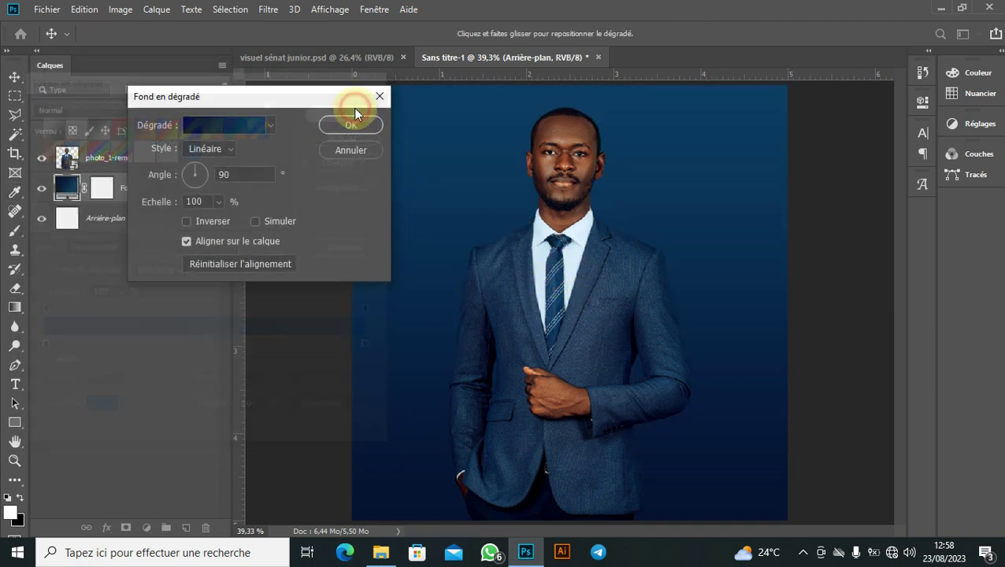
Make the gradient fill radial and reversed at 173% scale, reposition its centre behind the man's chest and apply it.
{"action": "left_click", "coordinate": [205, 148]}
{"action": "left_click", "coordinate": [214, 177]}
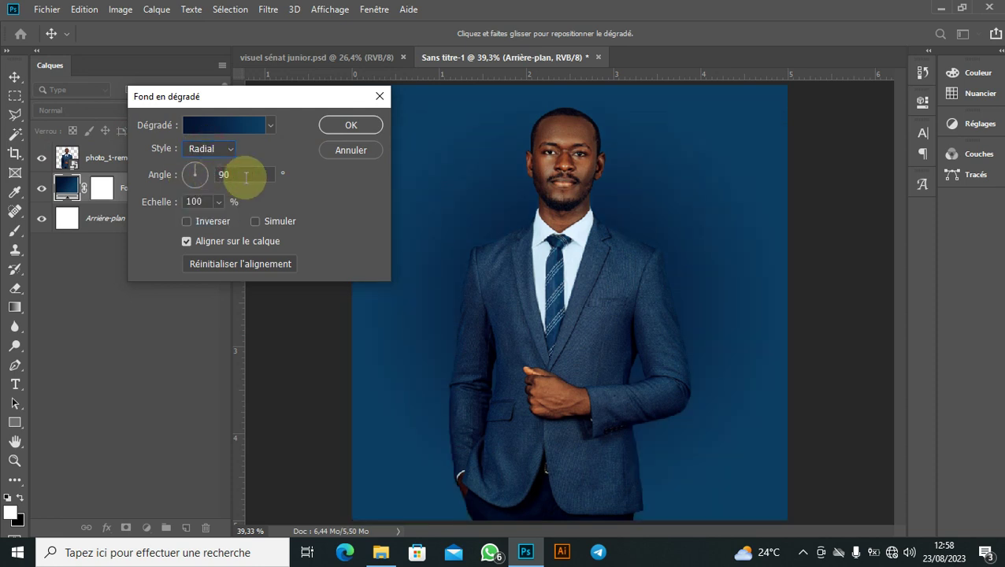
{"action": "left_click", "coordinate": [187, 221]}
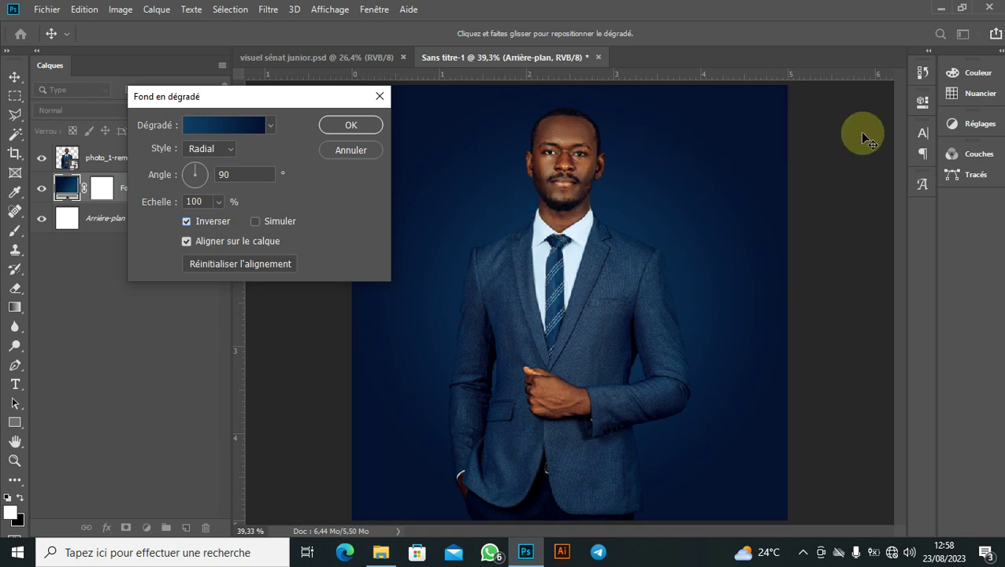
{"action": "mouse_move", "coordinate": [150, 203]}
{"action": "left_mouse_down"}
{"action": "mouse_move", "coordinate": [179, 203]}
{"action": "mouse_move", "coordinate": [143, 204]}
{"action": "mouse_move", "coordinate": [160, 206]}
{"action": "left_mouse_up"}
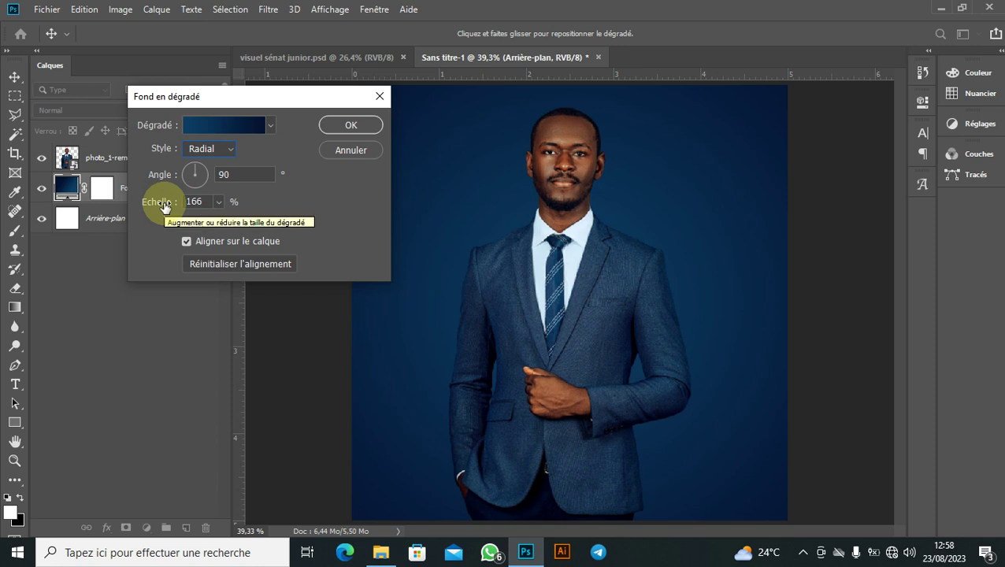
{"action": "left_click_drag", "start_coordinate": [151, 208], "coordinate": [157, 207]}
{"action": "mouse_move", "coordinate": [534, 203]}
{"action": "left_mouse_down"}
{"action": "mouse_move", "coordinate": [579, 265]}
{"action": "mouse_move", "coordinate": [528, 298]}
{"action": "left_mouse_up"}
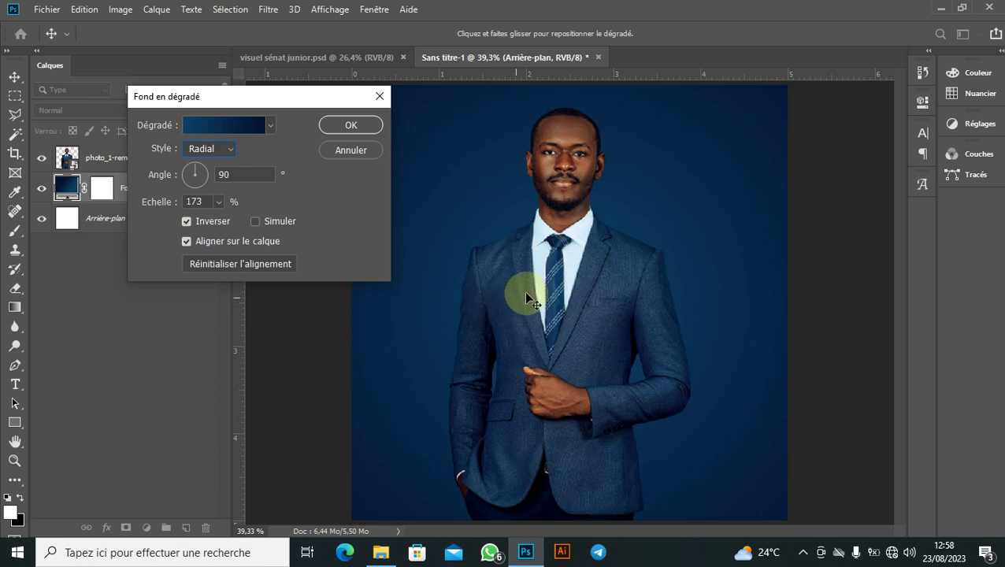
{"action": "left_click_drag", "start_coordinate": [670, 317], "coordinate": [556, 285]}
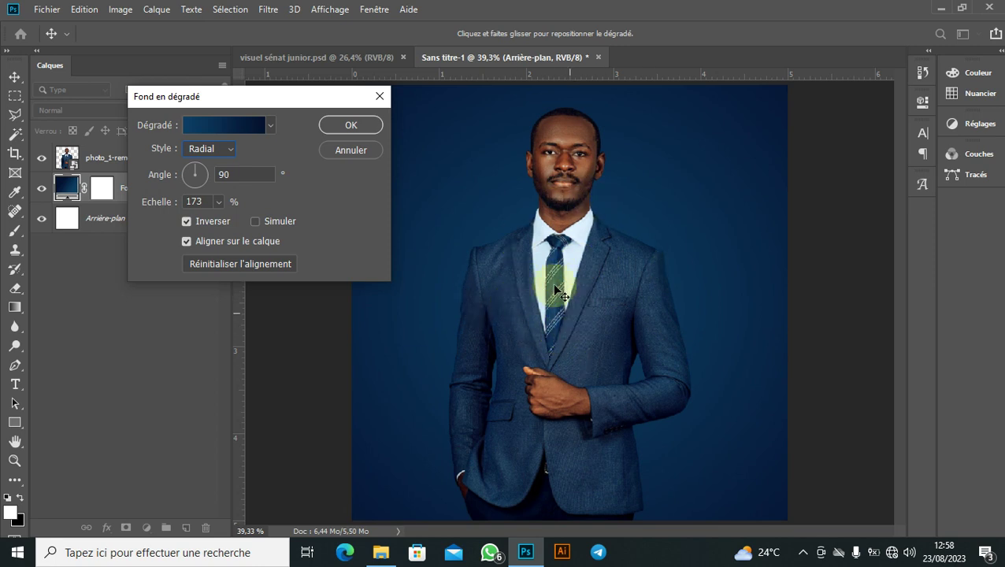
{"action": "left_click", "coordinate": [351, 126]}
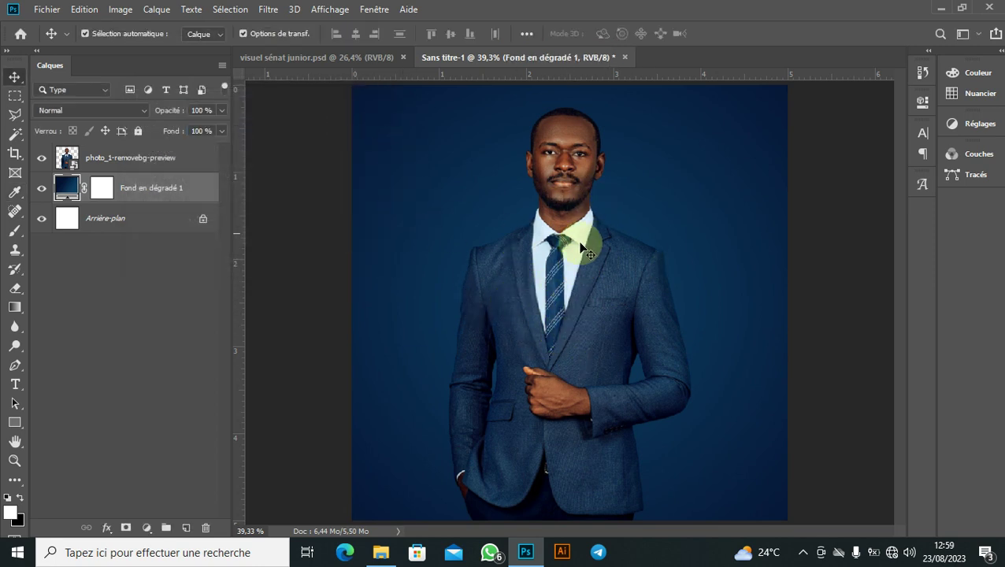
Draw a white-filled rectangle about 555 × 1053 px above the photo layer, from the collar down over one side of the suit.
{"action": "left_click", "coordinate": [582, 291]}
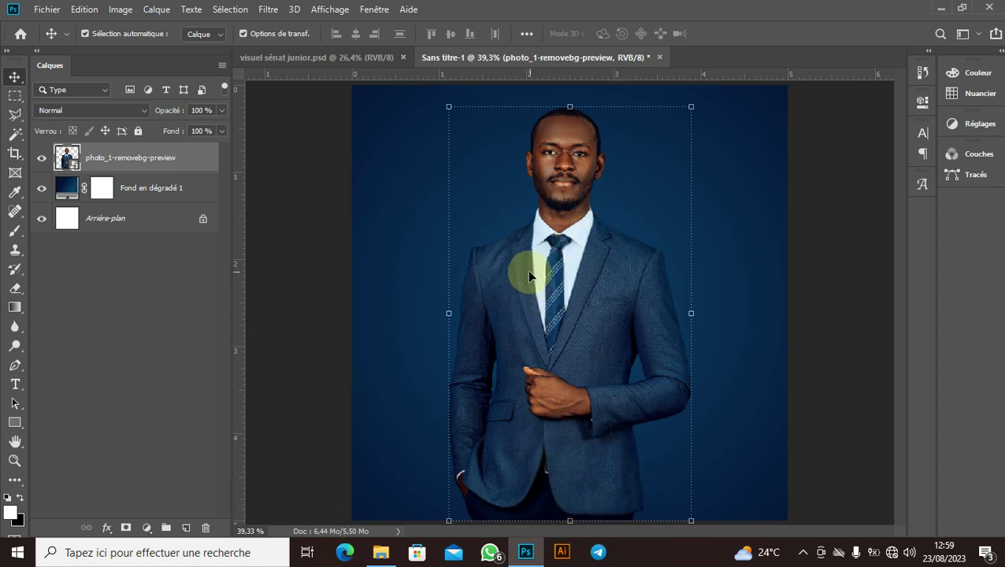
{"action": "left_click", "coordinate": [14, 423]}
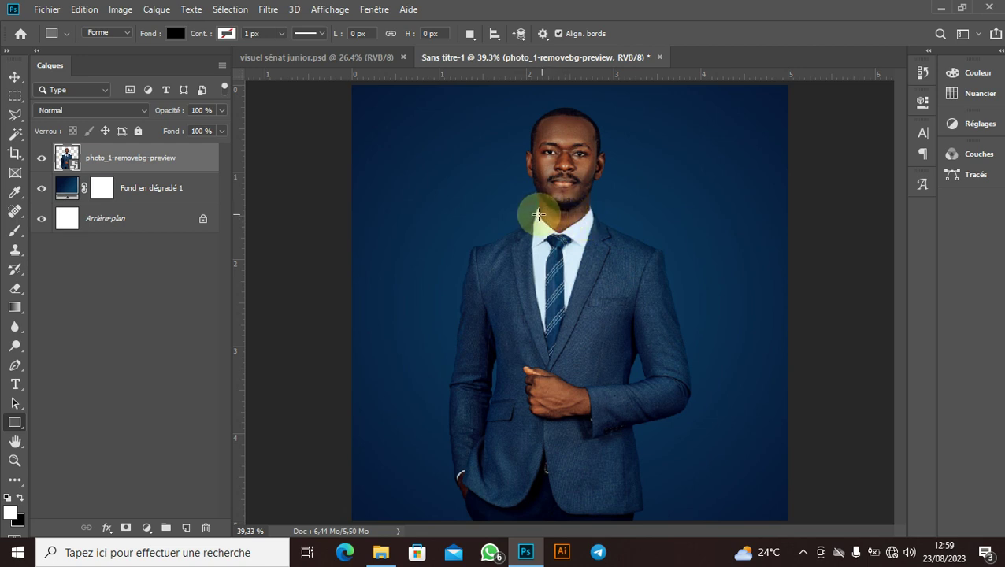
{"action": "left_click_drag", "start_coordinate": [531, 213], "coordinate": [691, 518]}
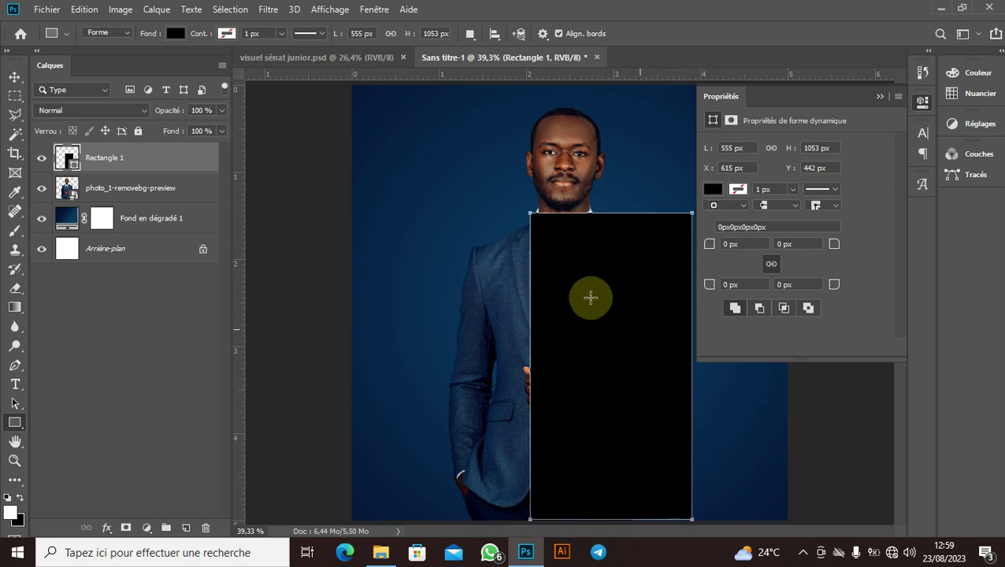
{"action": "left_click", "coordinate": [712, 189]}
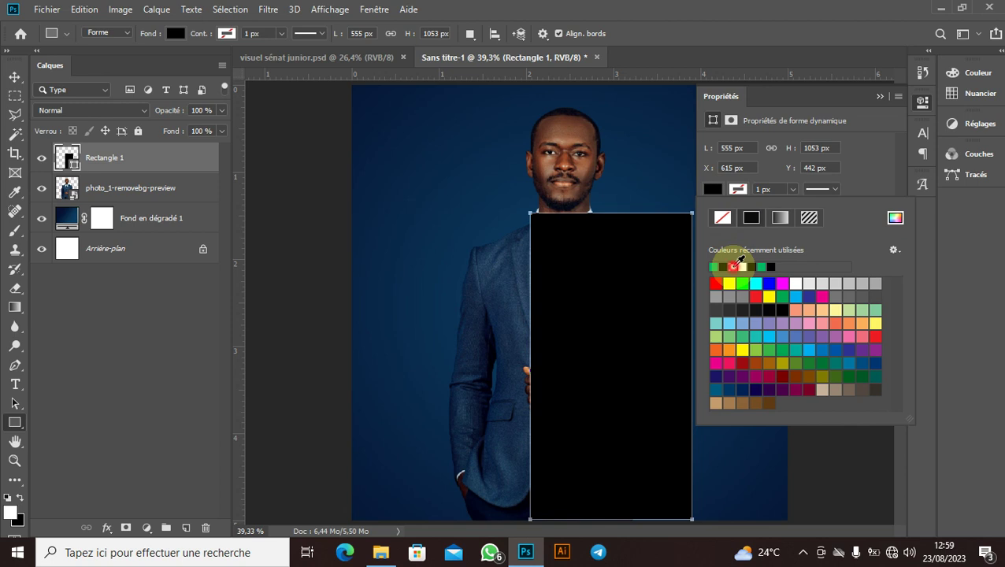
{"action": "left_click", "coordinate": [740, 266]}
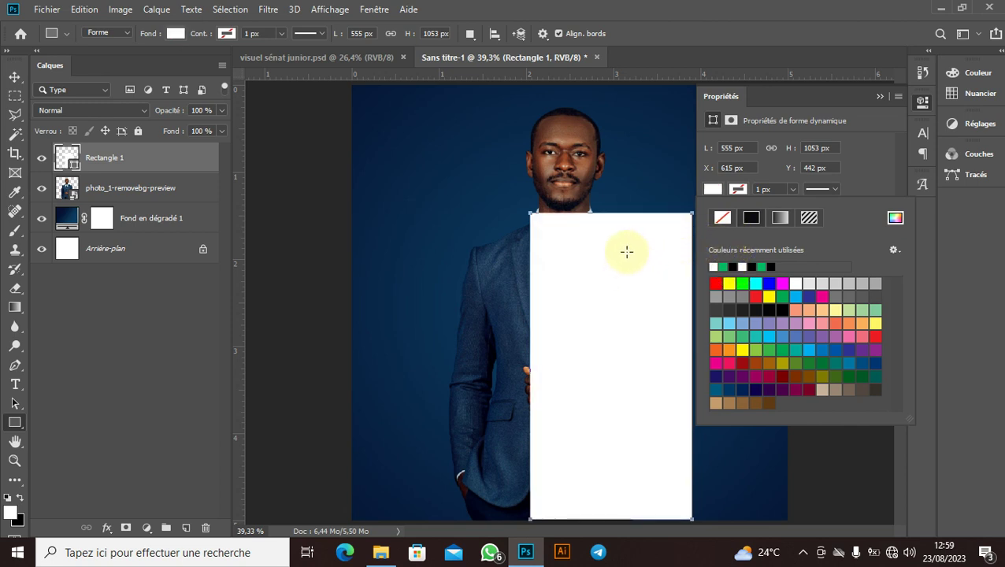
{"action": "left_click", "coordinate": [879, 97]}
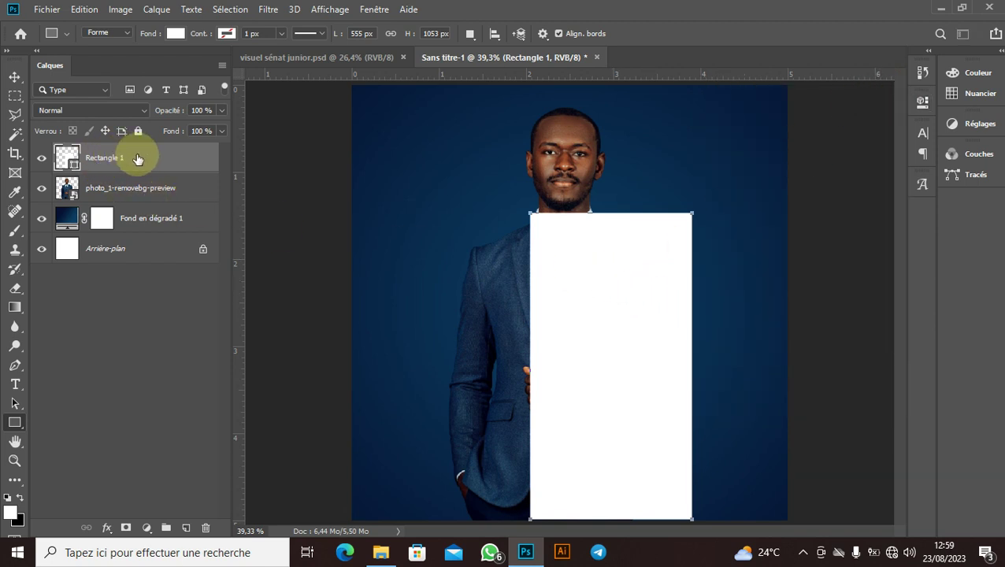
Remove the white fill from the rectangle shape so it has no fill colour.
{"action": "left_click", "coordinate": [175, 35]}
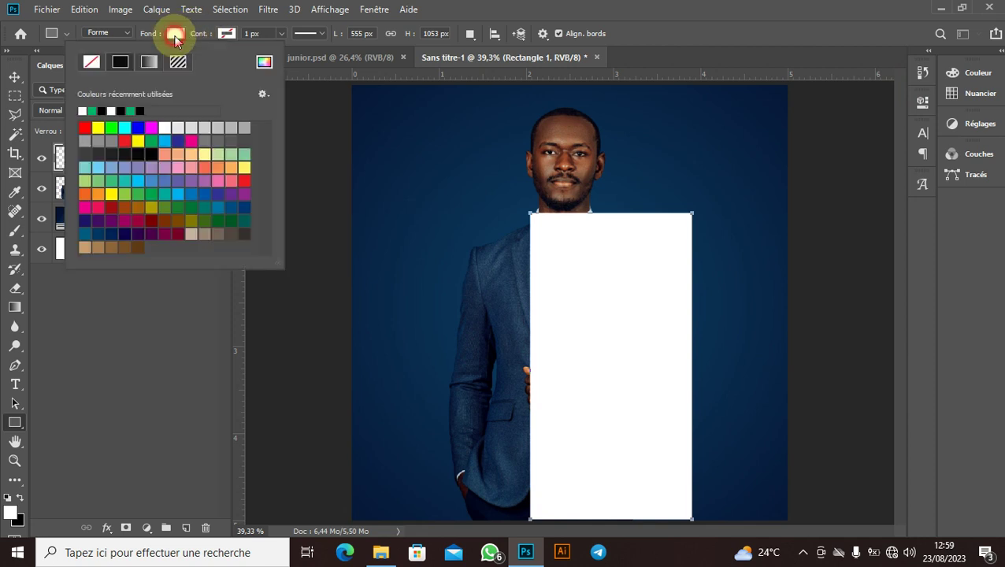
{"action": "left_click", "coordinate": [90, 62]}
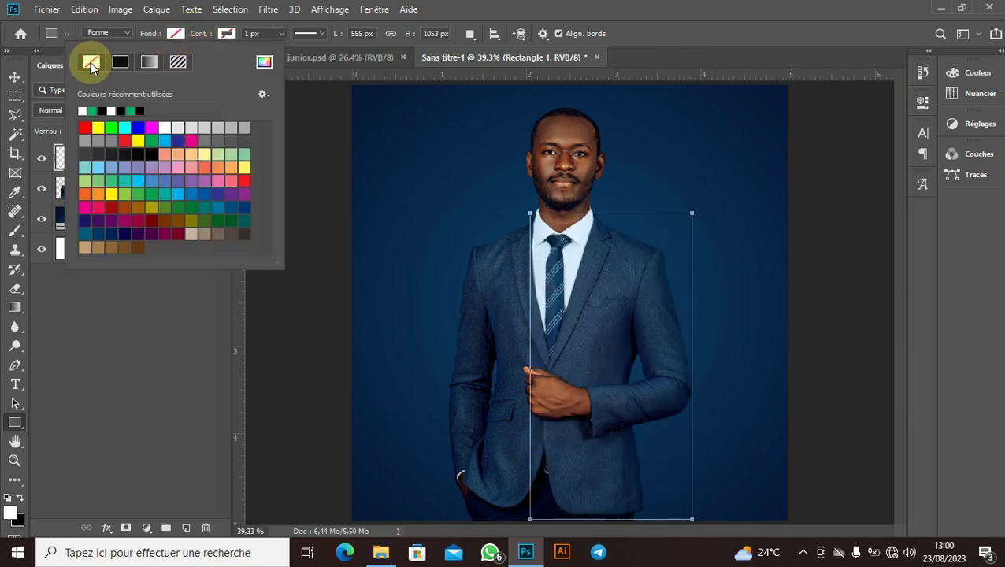
{"action": "left_click", "coordinate": [174, 34]}
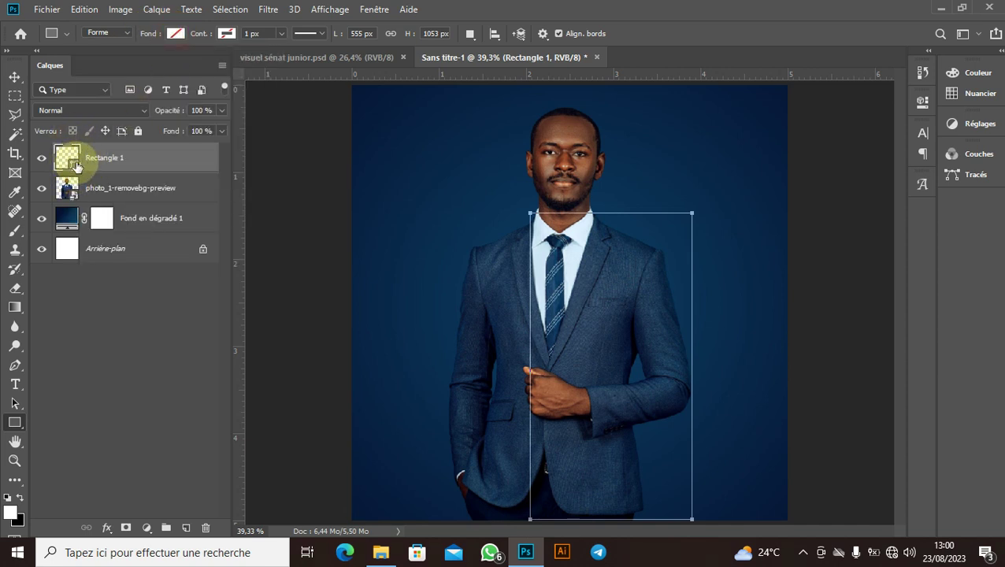
Convert the Rectangle 1 layer to a smart object.
{"action": "right_click", "coordinate": [152, 157]}
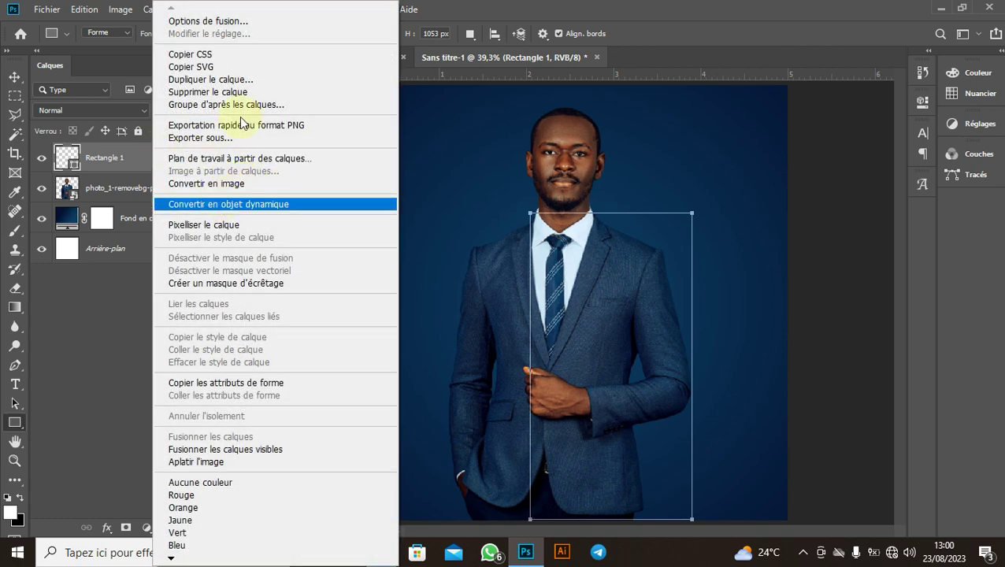
{"action": "left_click", "coordinate": [137, 159]}
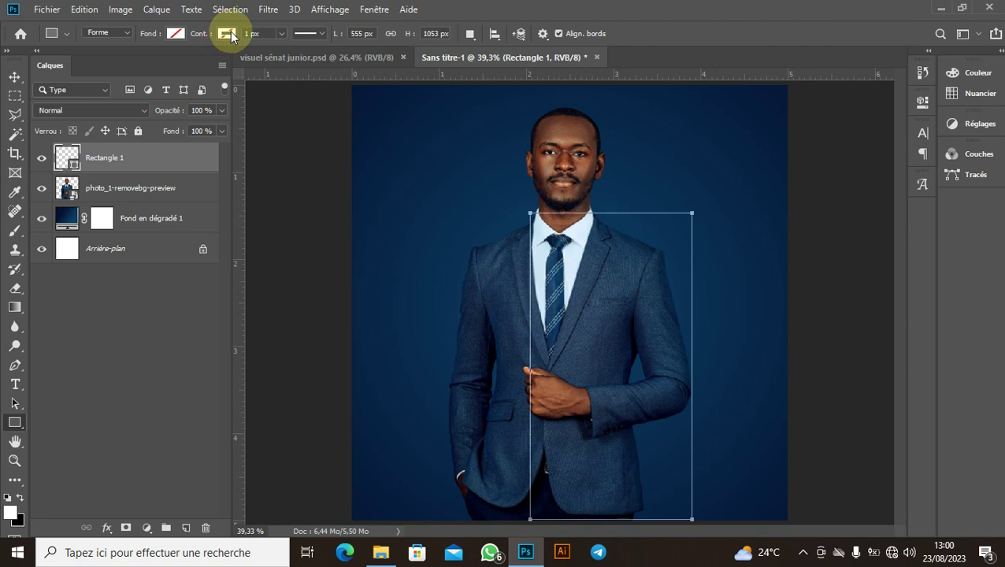
{"action": "right_click", "coordinate": [146, 160]}
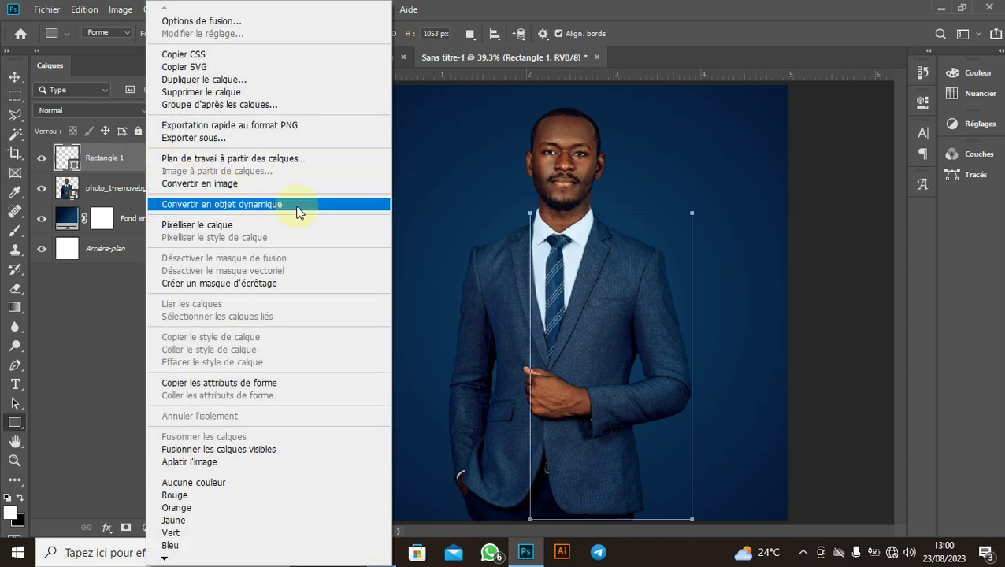
{"action": "left_click", "coordinate": [280, 204]}
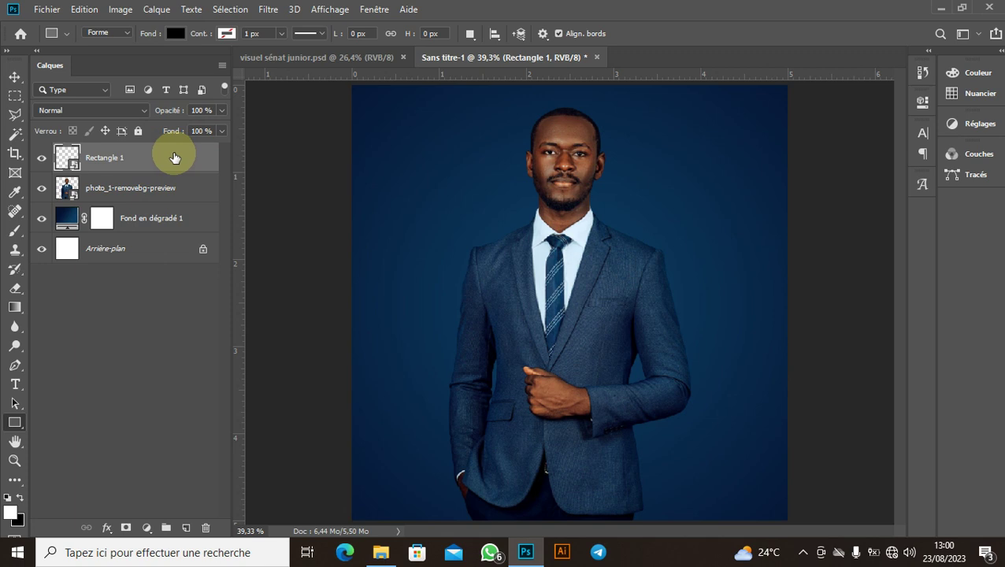
Select the photo_1-removebg-preview layer and set the Pen tool to path mode (Tracé).
{"action": "left_click", "coordinate": [135, 187]}
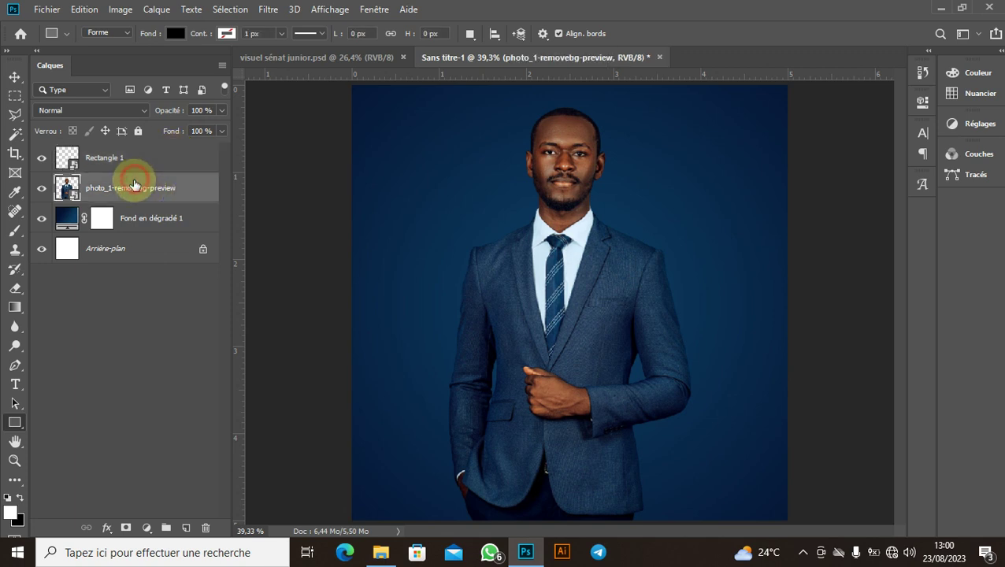
{"action": "key", "text": "p"}
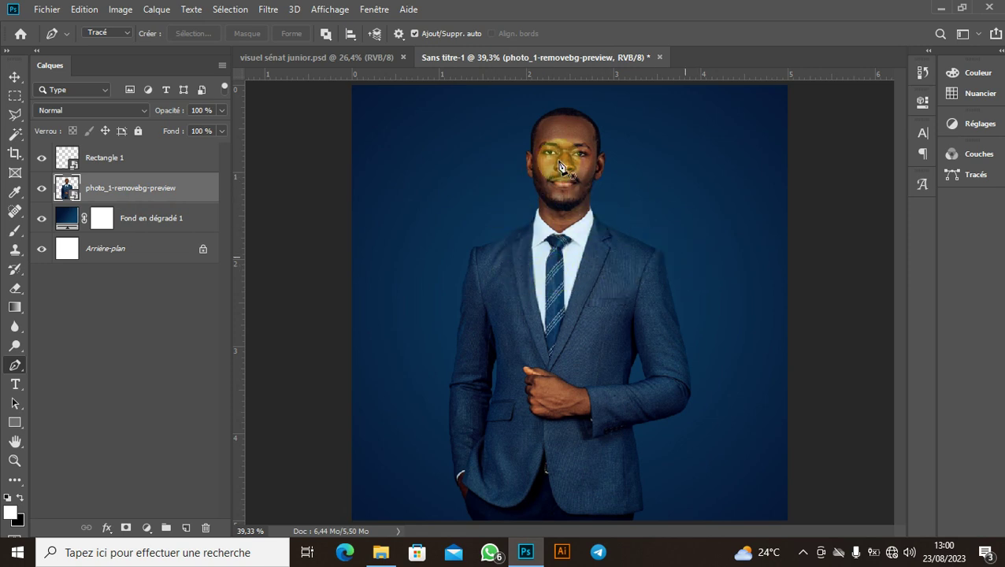
{"action": "left_click", "coordinate": [112, 36]}
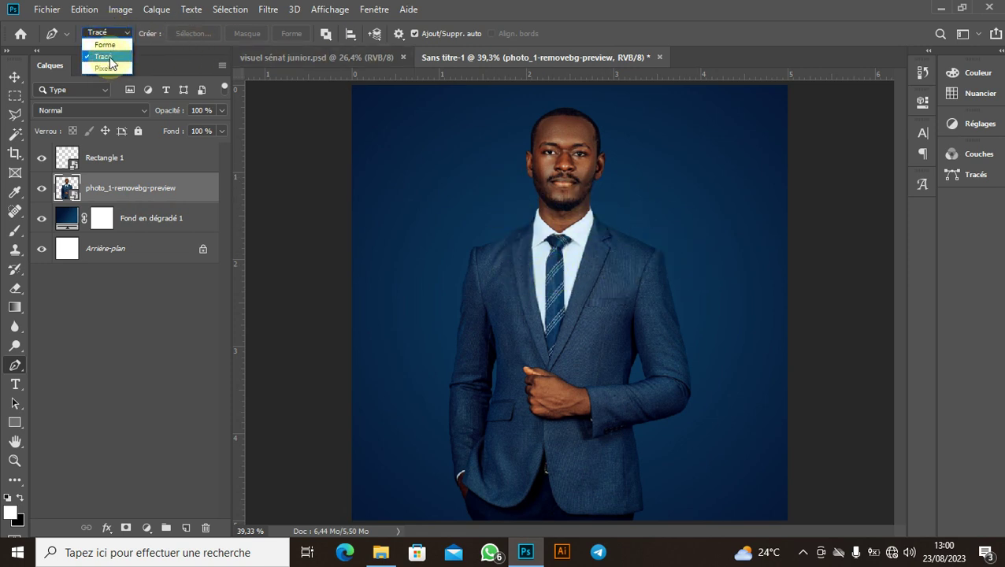
{"action": "left_click", "coordinate": [109, 57]}
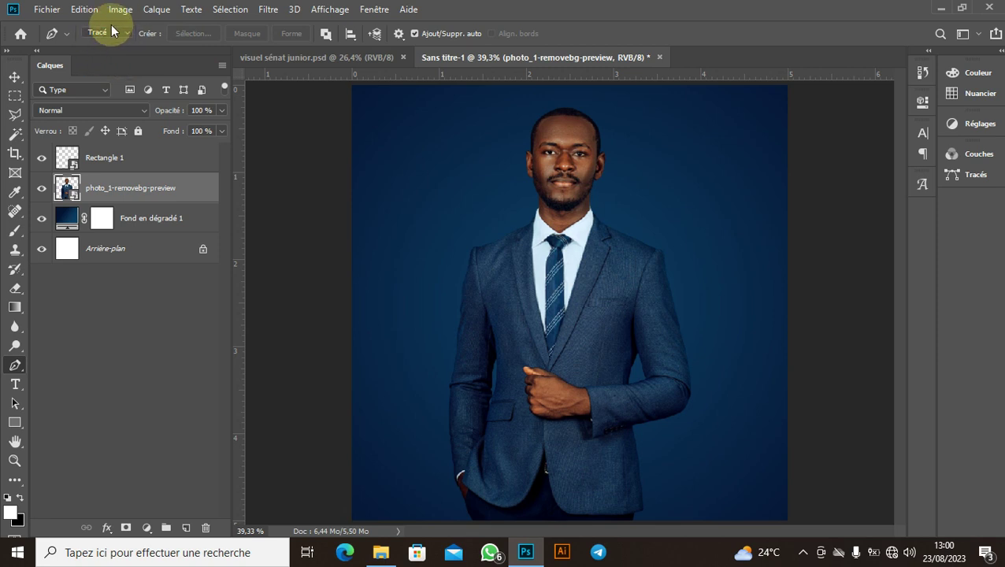
{"action": "left_click", "coordinate": [119, 34]}
{"action": "left_click", "coordinate": [105, 40]}
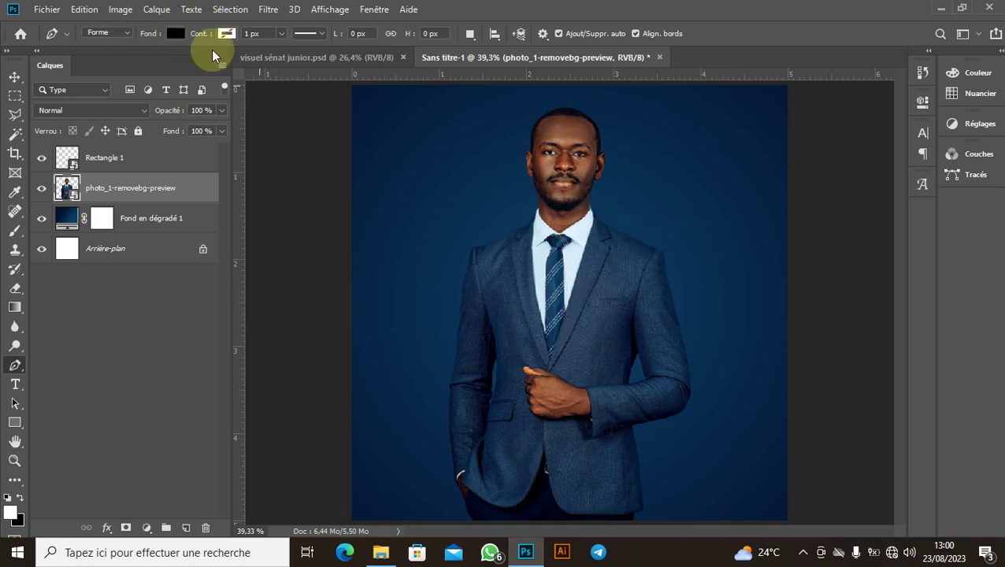
{"action": "left_click", "coordinate": [115, 33]}
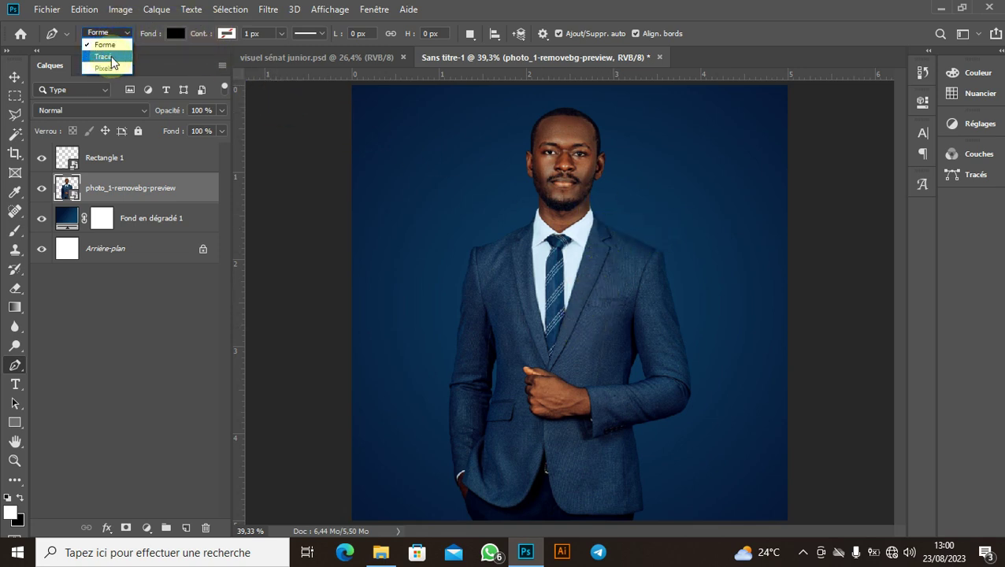
{"action": "left_click", "coordinate": [107, 57]}
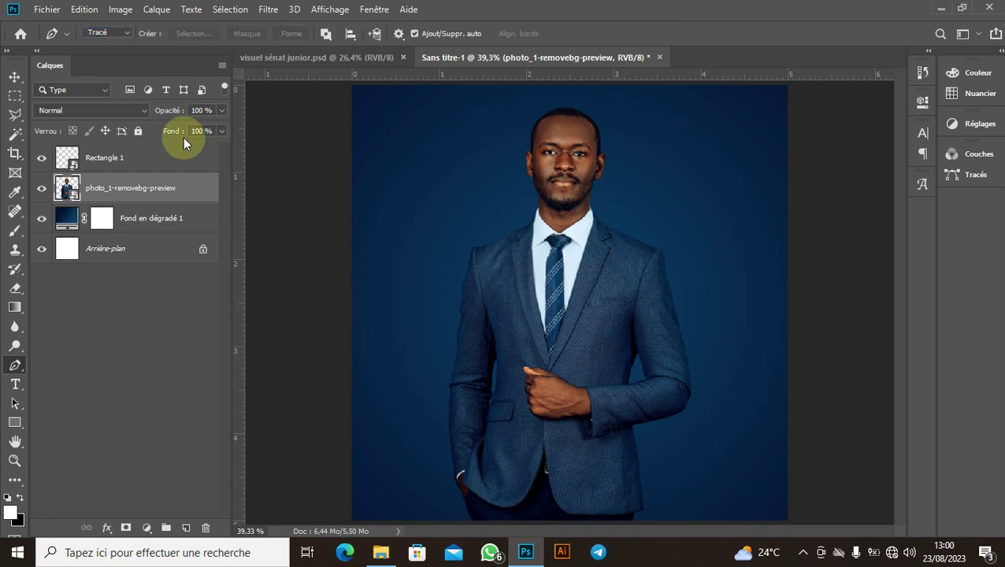
Start a Pen path where the collar meets the shoulder and trace the lapel notch and the upper lapel edge.
{"action": "scroll", "coordinate": [616, 226], "scroll_direction": "up", "scroll_amount": 2}
{"action": "scroll", "coordinate": [617, 226], "scroll_direction": "up", "scroll_amount": 5}
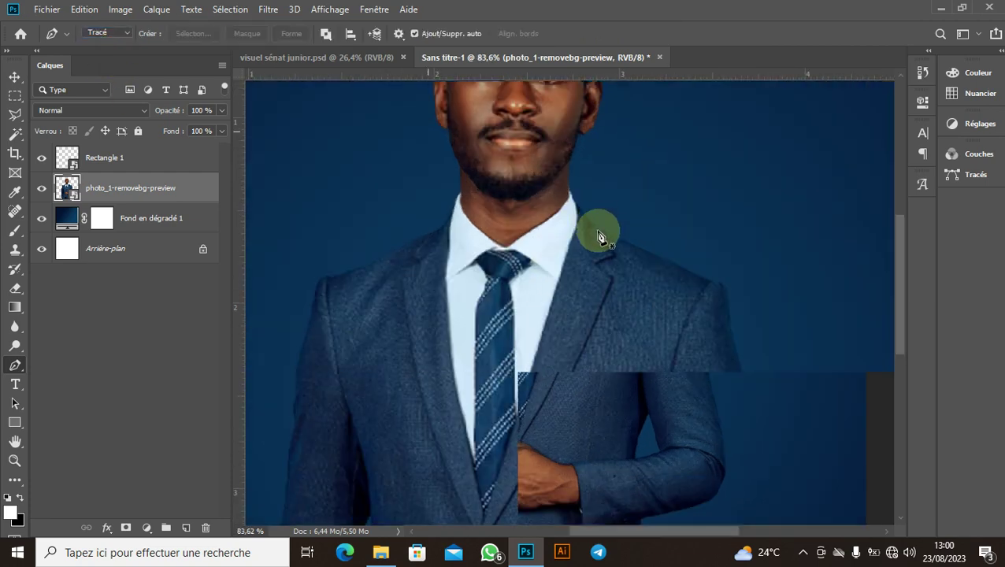
{"action": "left_click_drag", "start_coordinate": [633, 253], "coordinate": [548, 139]}
{"action": "left_click", "coordinate": [542, 131]}
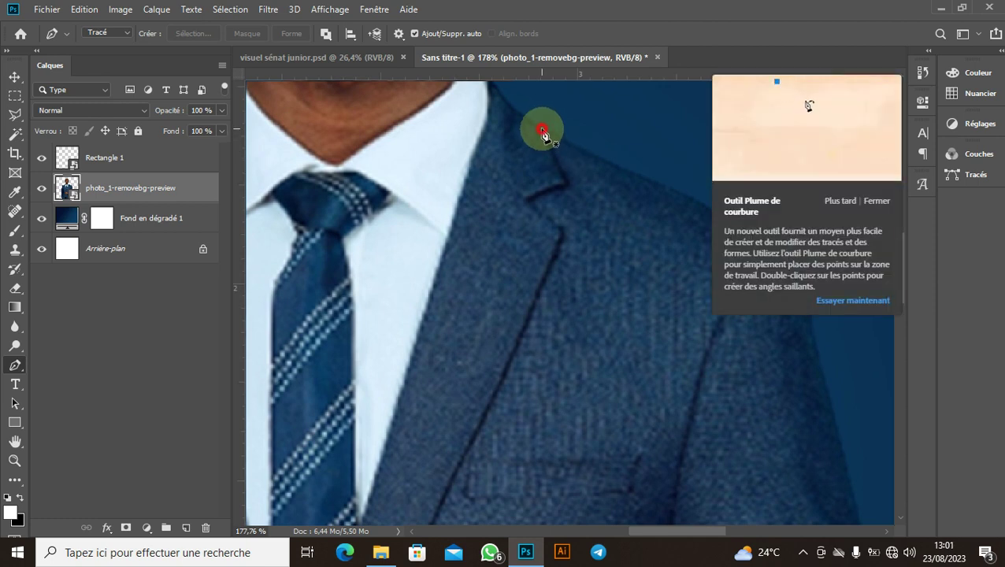
{"action": "left_click", "coordinate": [567, 185]}
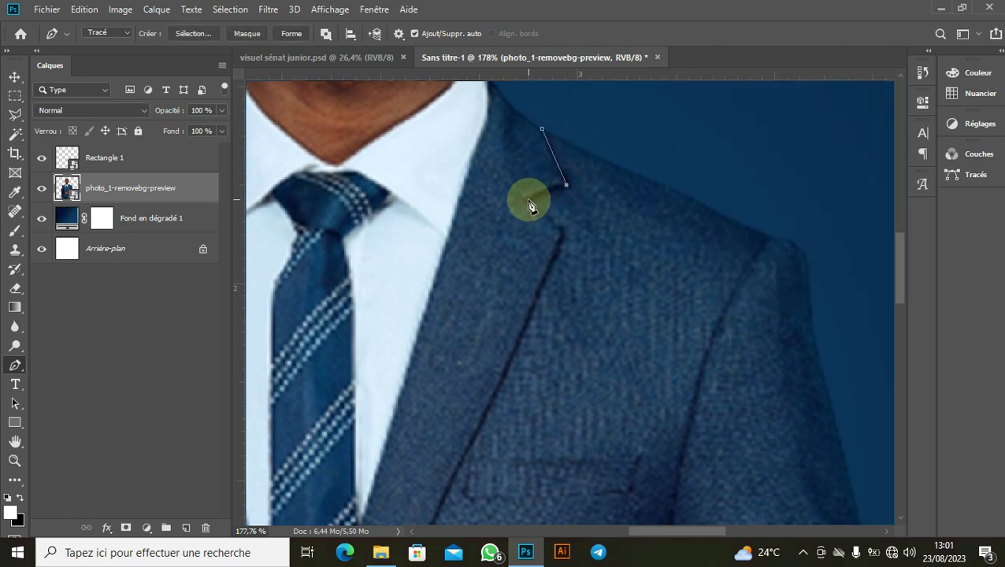
{"action": "left_click", "coordinate": [528, 199]}
{"action": "left_click", "coordinate": [560, 233]}
{"action": "left_click", "coordinate": [504, 375]}
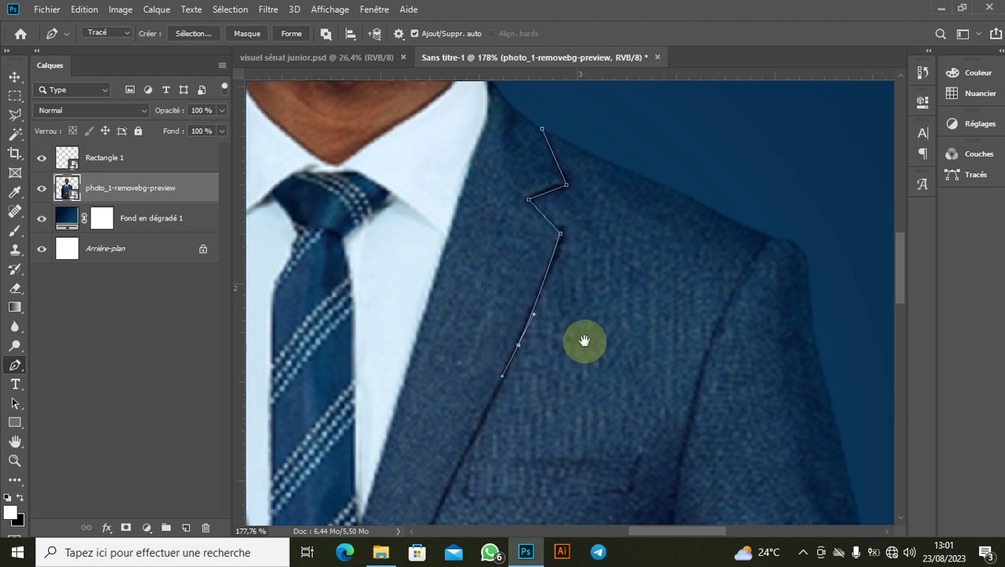
Continue the path down the lapel's outer edge until it meets the top of the hand.
{"action": "left_click_drag", "start_coordinate": [582, 341], "coordinate": [610, 141]}
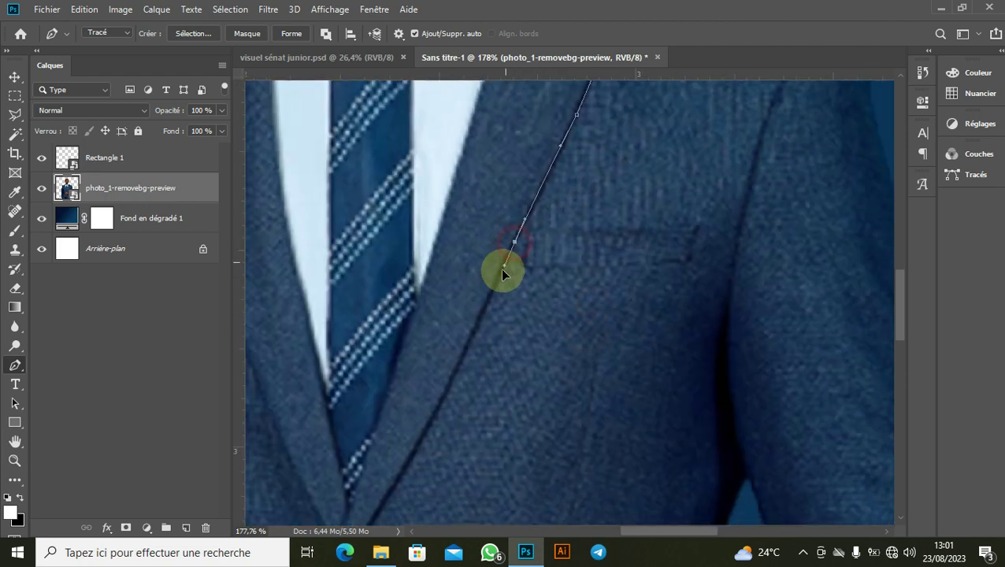
{"action": "left_click", "coordinate": [482, 321]}
{"action": "left_click", "coordinate": [471, 336]}
{"action": "left_click", "coordinate": [465, 353]}
{"action": "left_click_drag", "start_coordinate": [555, 304], "coordinate": [564, 223]}
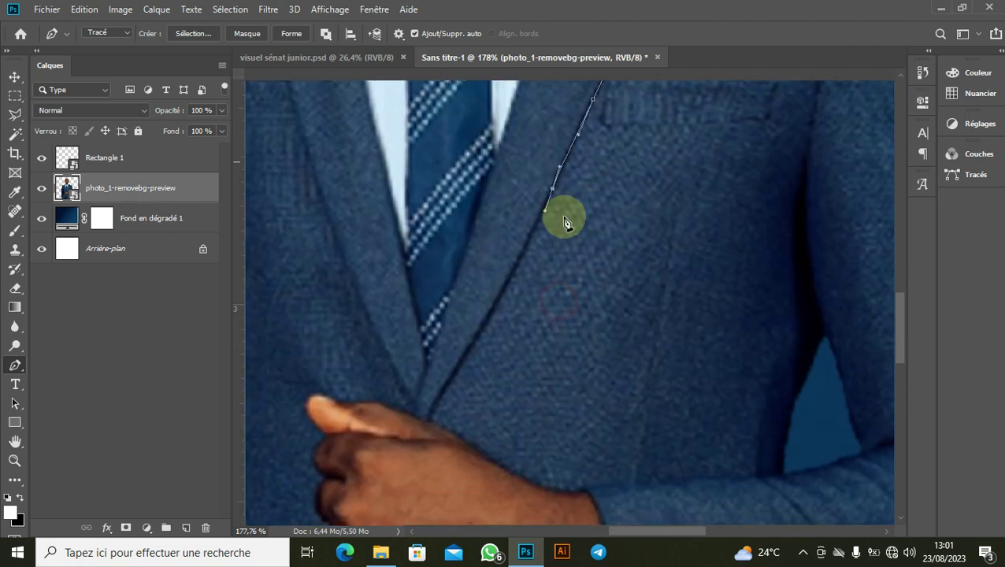
{"action": "left_click", "coordinate": [518, 261]}
{"action": "left_click", "coordinate": [497, 300]}
{"action": "left_click", "coordinate": [487, 318]}
{"action": "left_click", "coordinate": [477, 335]}
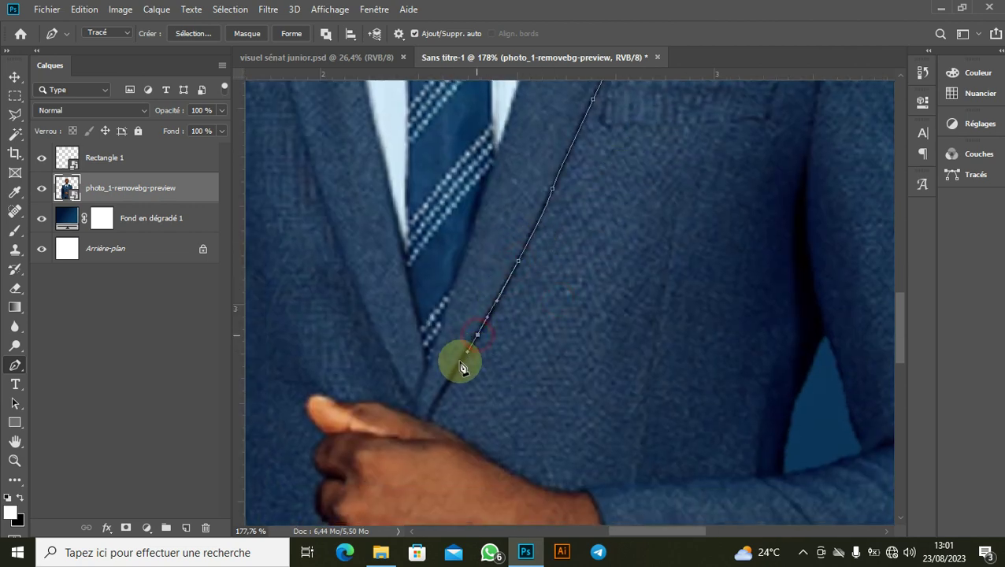
{"action": "left_click", "coordinate": [441, 391]}
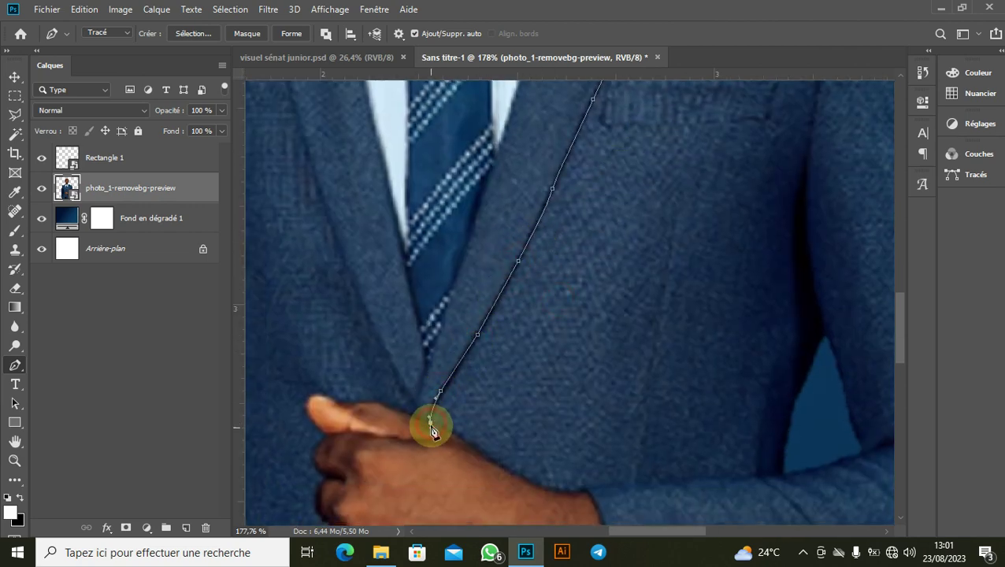
{"action": "left_click", "coordinate": [430, 419]}
Extend the path along the top of the hand and forearm, then up the torso side of the gap beside the arm.
{"action": "left_click_drag", "start_coordinate": [484, 418], "coordinate": [462, 252]}
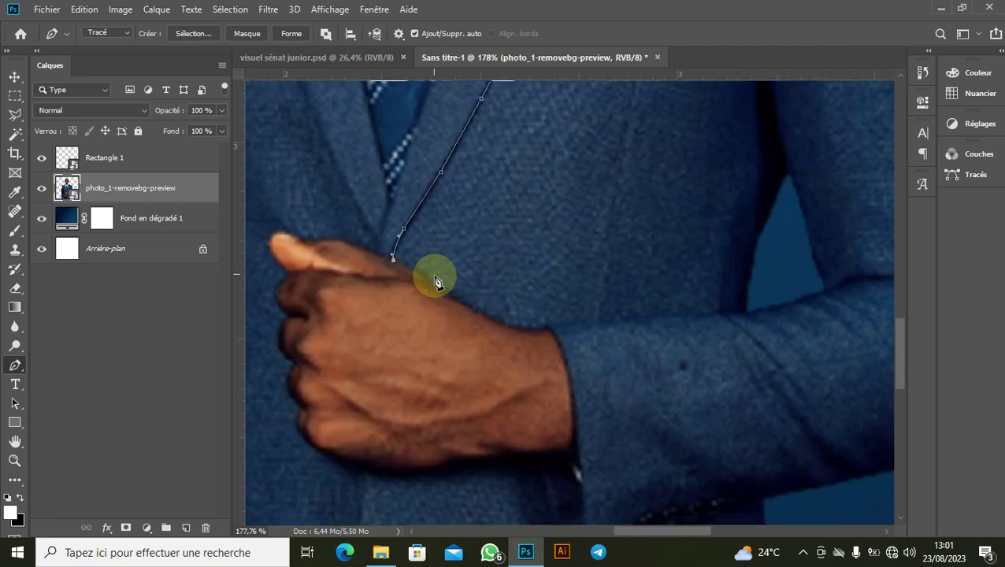
{"action": "left_click_drag", "start_coordinate": [500, 324], "coordinate": [516, 330]}
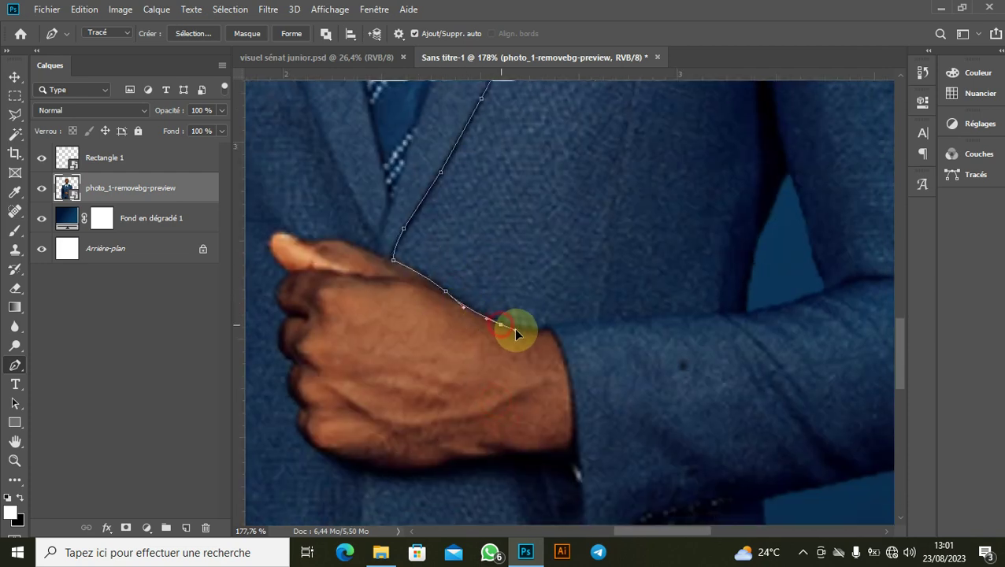
{"action": "left_click", "coordinate": [547, 330]}
{"action": "left_click_drag", "start_coordinate": [587, 319], "coordinate": [697, 310]}
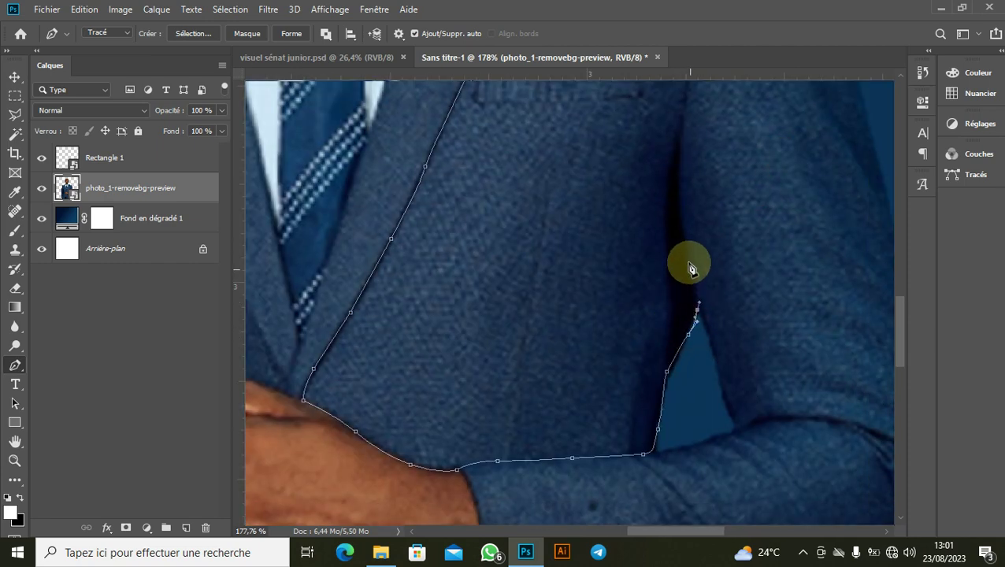
Continue the path up the inner arm and sleeve seam to the shoulder point.
{"action": "left_click_drag", "start_coordinate": [687, 246], "coordinate": [679, 224]}
{"action": "left_click_drag", "start_coordinate": [659, 271], "coordinate": [628, 454]}
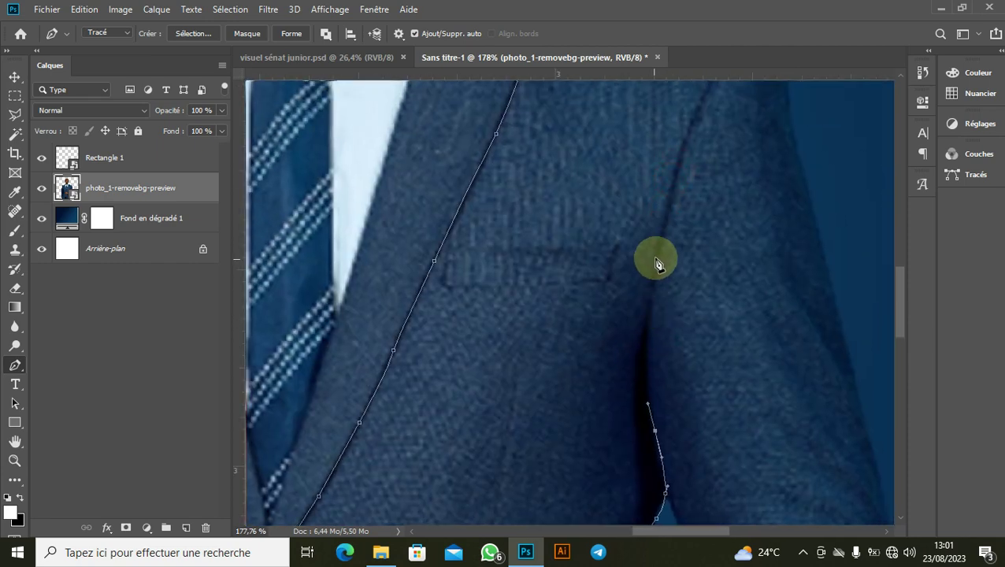
{"action": "left_click_drag", "start_coordinate": [658, 249], "coordinate": [622, 359]}
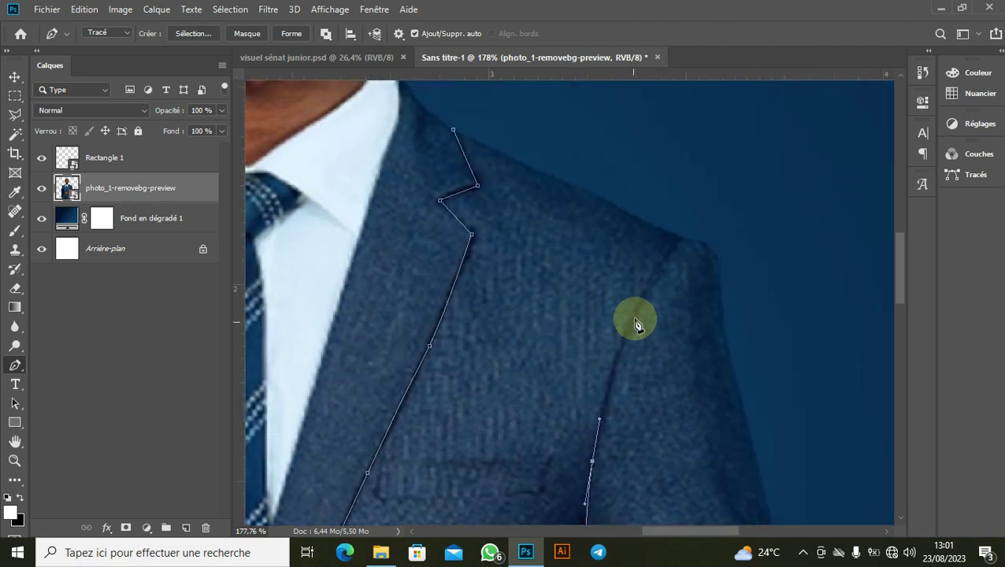
{"action": "left_click_drag", "start_coordinate": [639, 306], "coordinate": [668, 265]}
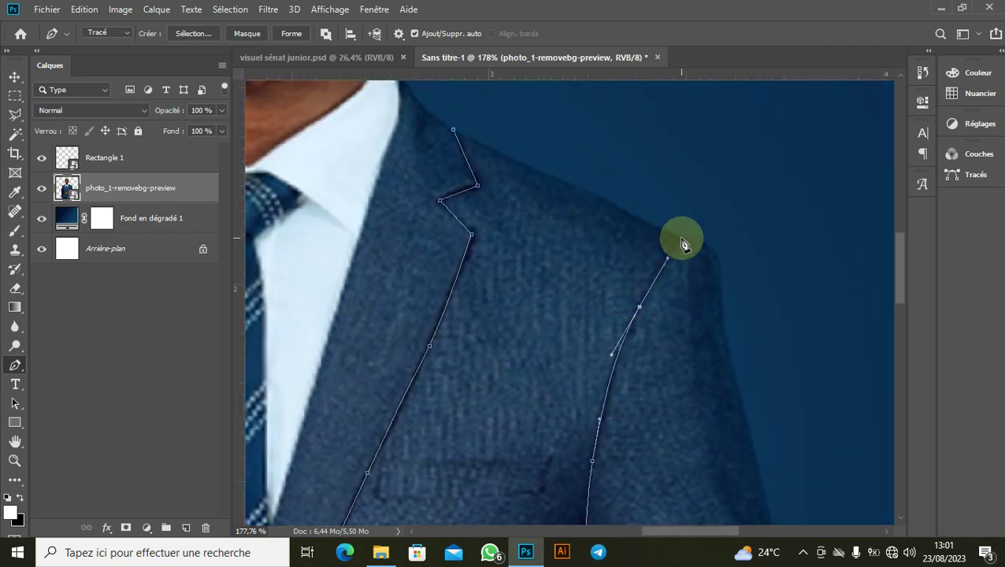
{"action": "left_click", "coordinate": [681, 238]}
Trace the top of the shoulder back to the collar and close the path at its starting point.
{"action": "left_click_drag", "start_coordinate": [635, 229], "coordinate": [645, 314]}
{"action": "left_click", "coordinate": [619, 289]}
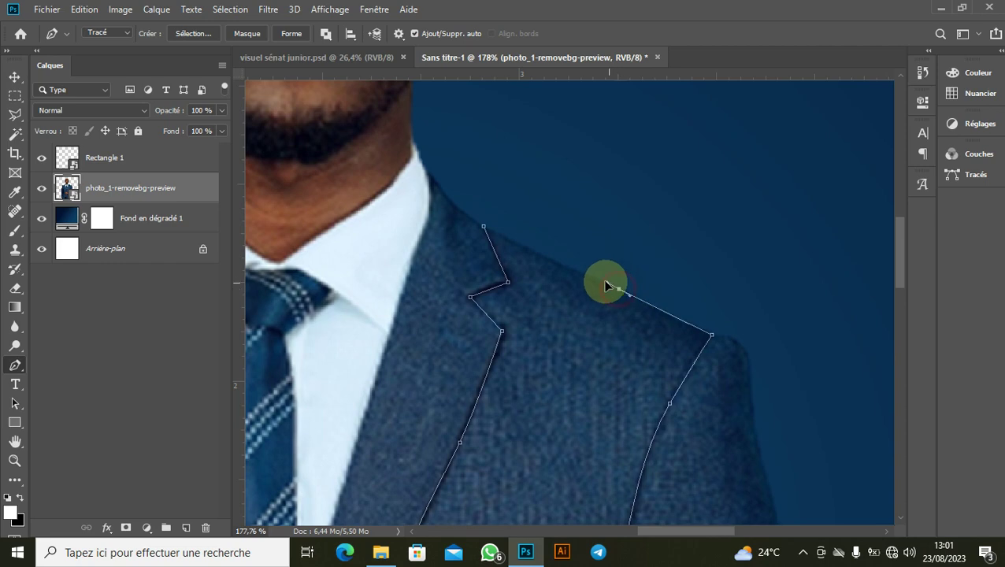
{"action": "left_click", "coordinate": [549, 258]}
{"action": "left_click", "coordinate": [532, 252]}
{"action": "left_click", "coordinate": [484, 230]}
Start a second Pen path beneath the fist and trace the underside of the hand toward the sleeve cuff.
{"action": "scroll", "coordinate": [556, 292], "scroll_direction": "down", "scroll_amount": 3}
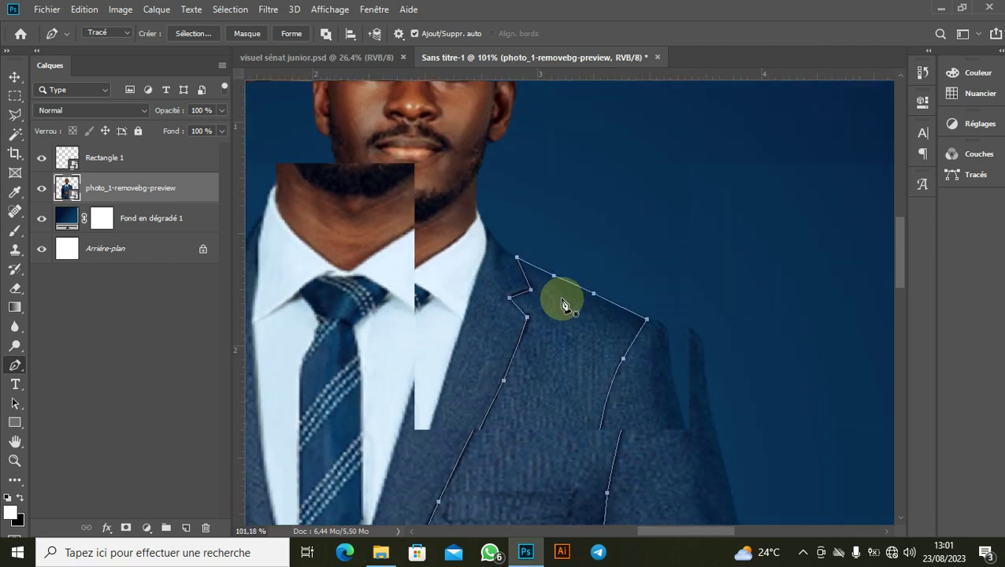
{"action": "left_click_drag", "start_coordinate": [627, 426], "coordinate": [611, 207]}
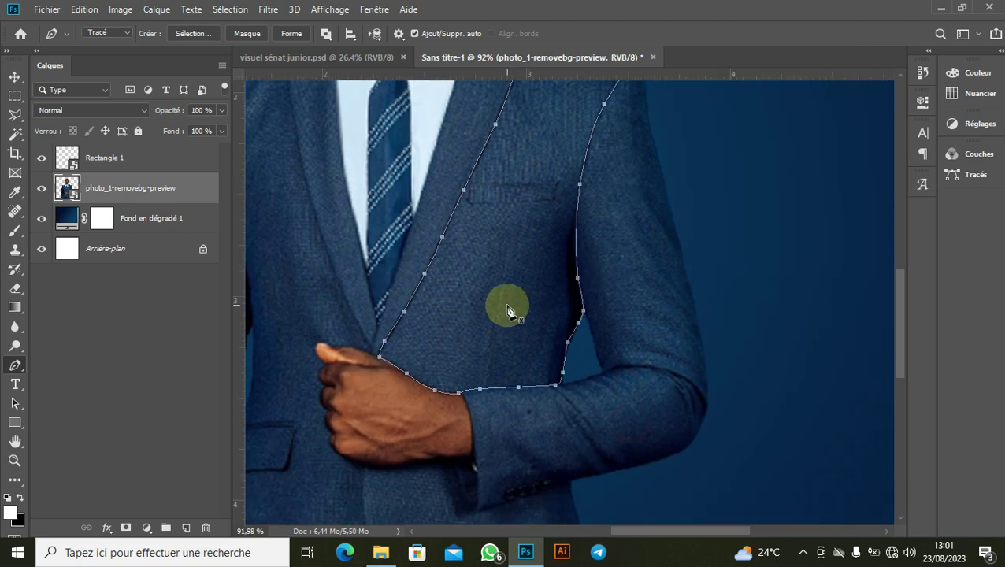
{"action": "scroll", "coordinate": [507, 311], "scroll_direction": "down", "scroll_amount": 2}
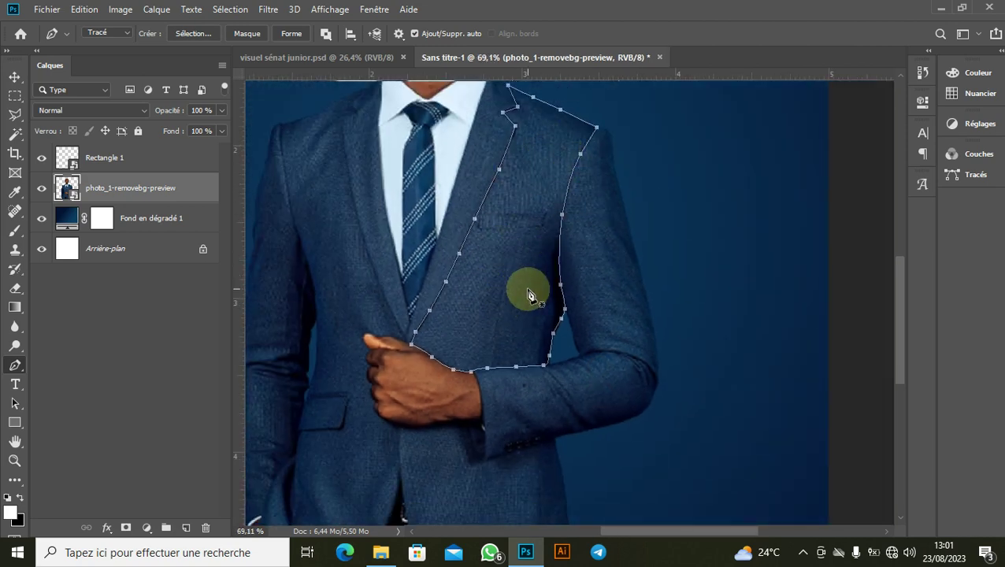
{"action": "scroll", "coordinate": [565, 251], "scroll_direction": "down", "scroll_amount": 2}
{"action": "scroll", "coordinate": [430, 285], "scroll_direction": "up", "scroll_amount": 2}
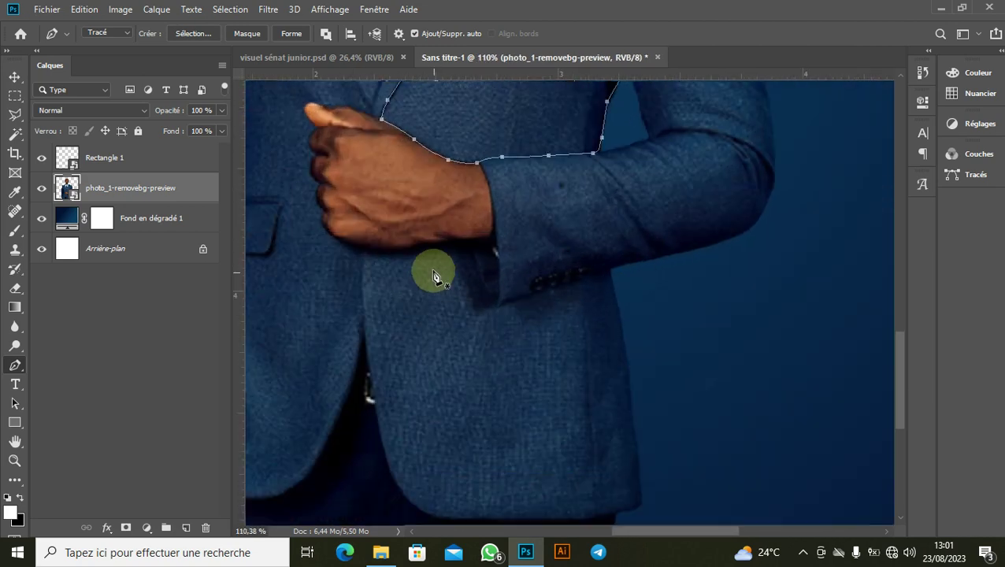
{"action": "scroll", "coordinate": [433, 276], "scroll_direction": "up", "scroll_amount": 1}
{"action": "left_click", "coordinate": [349, 245]}
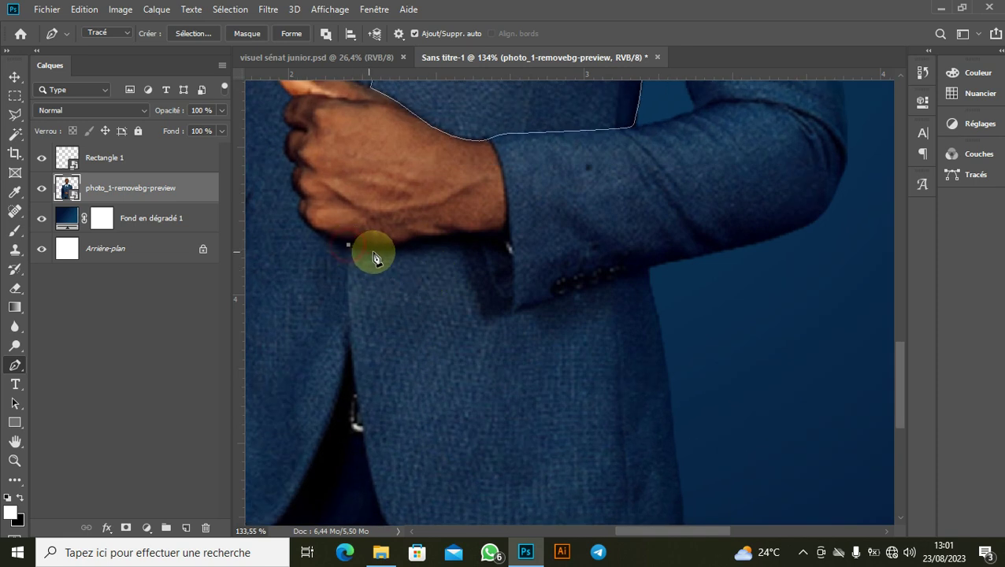
{"action": "left_click_drag", "start_coordinate": [382, 249], "coordinate": [467, 240]}
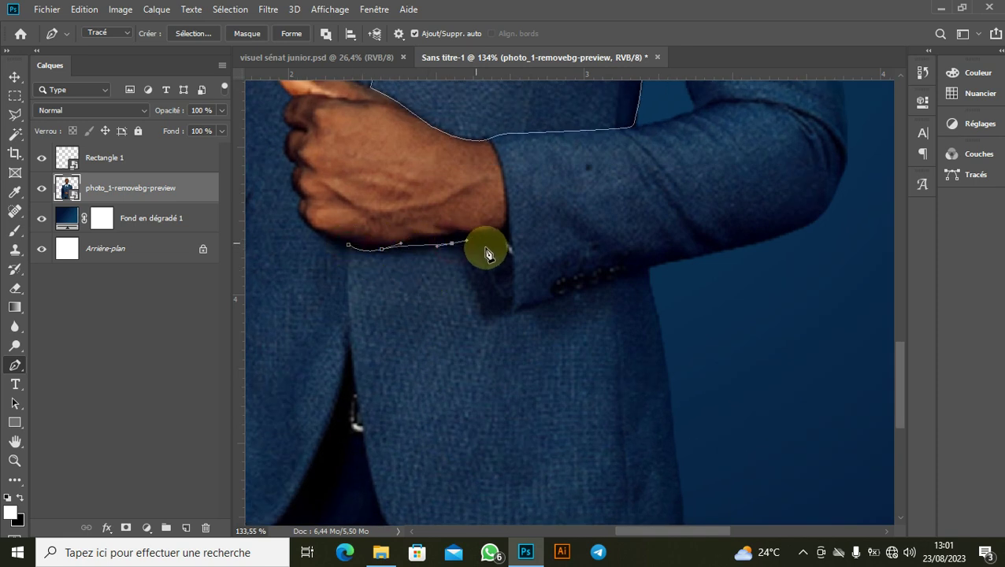
{"action": "left_click", "coordinate": [483, 245]}
Continue the path down around the cuff and along the sleeve's lower edge to the jacket's outer side.
{"action": "left_click_drag", "start_coordinate": [502, 296], "coordinate": [520, 315]}
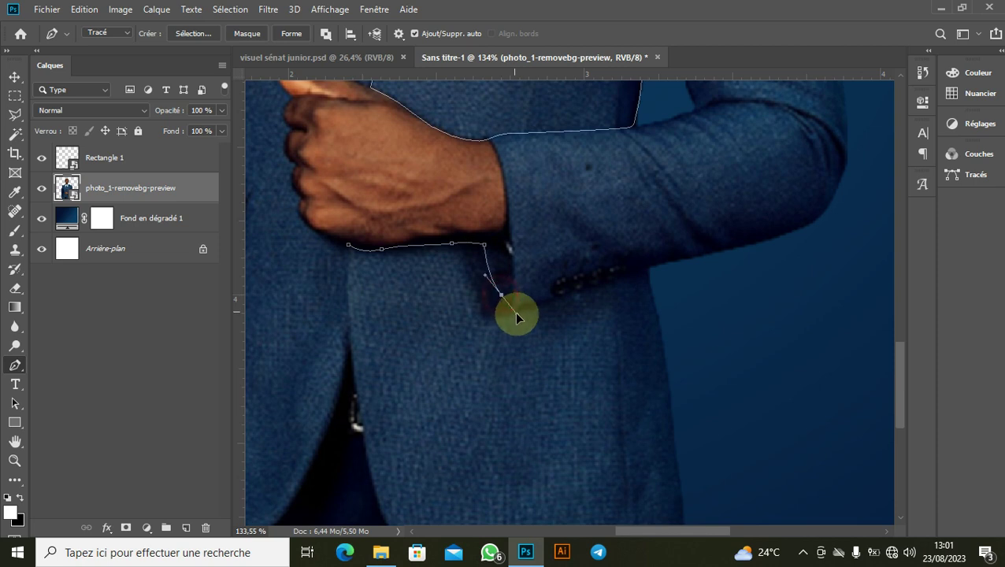
{"action": "left_click", "coordinate": [519, 308]}
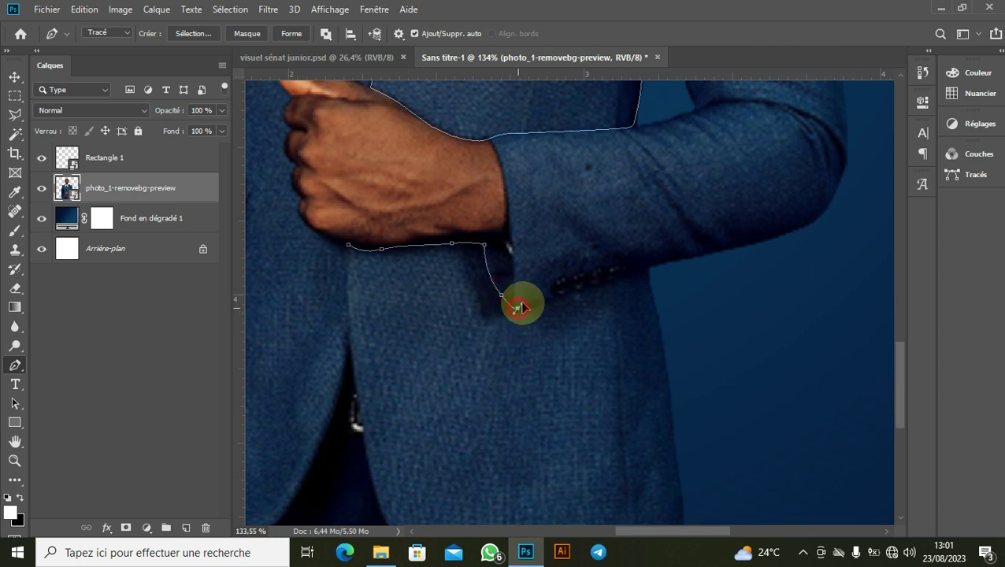
{"action": "left_click_drag", "start_coordinate": [554, 301], "coordinate": [623, 275]}
{"action": "left_click", "coordinate": [648, 269]}
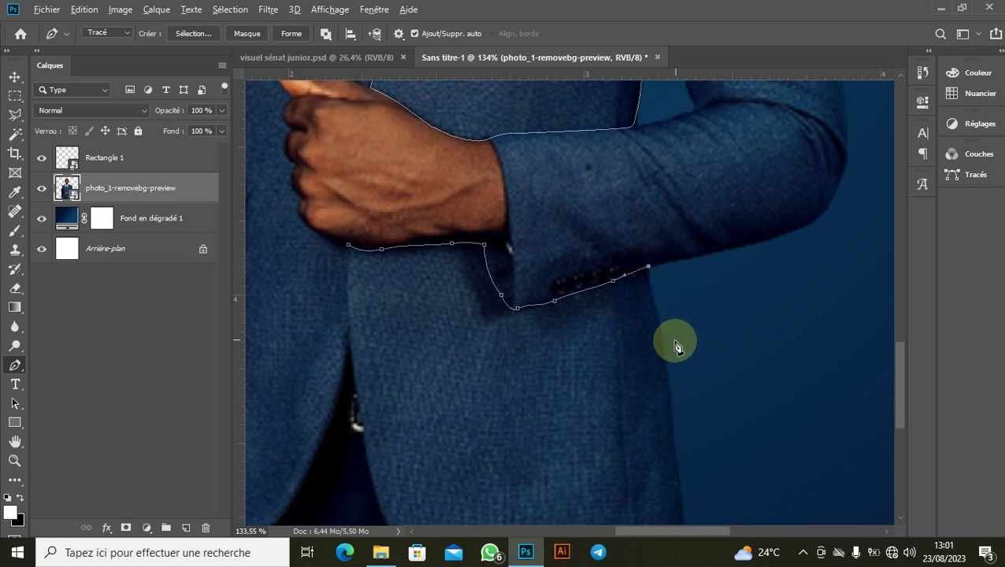
Extend the path down the jacket's outer side edge to just above the bottom corner.
{"action": "left_click", "coordinate": [675, 341]}
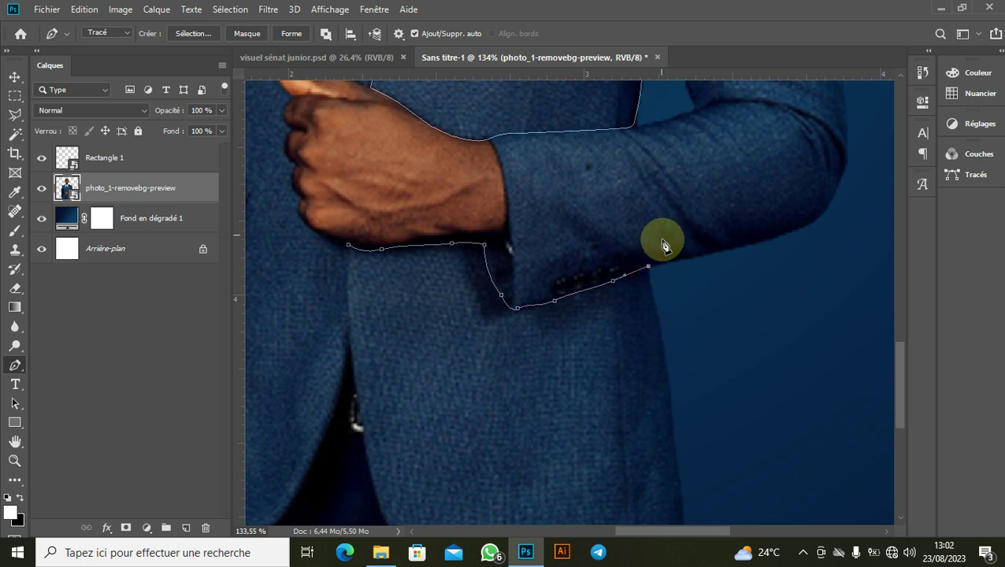
{"action": "left_click_drag", "start_coordinate": [648, 384], "coordinate": [635, 234]}
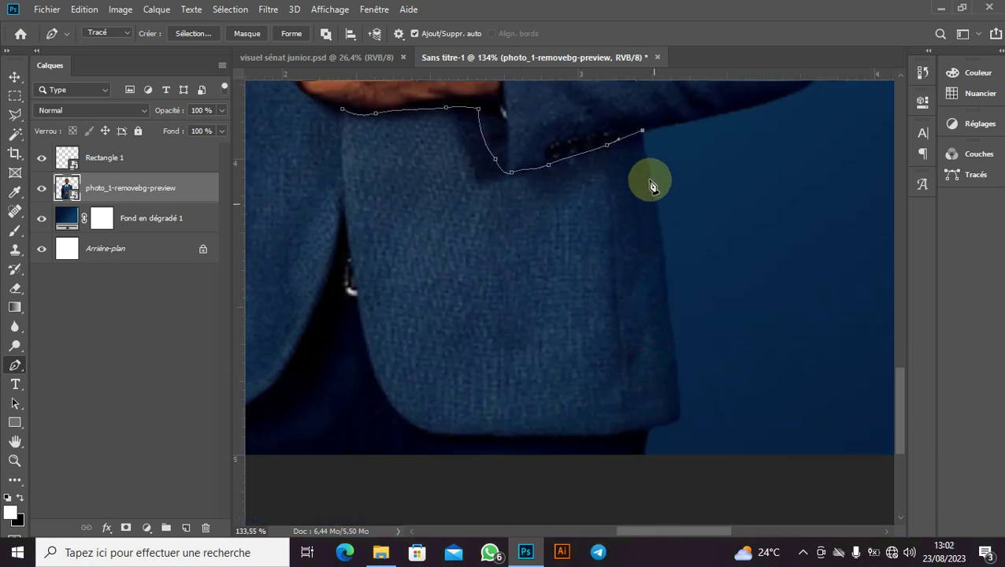
{"action": "left_click", "coordinate": [647, 165]}
{"action": "left_click", "coordinate": [660, 240]}
{"action": "left_click", "coordinate": [670, 320]}
{"action": "left_click_drag", "start_coordinate": [677, 365], "coordinate": [678, 383]}
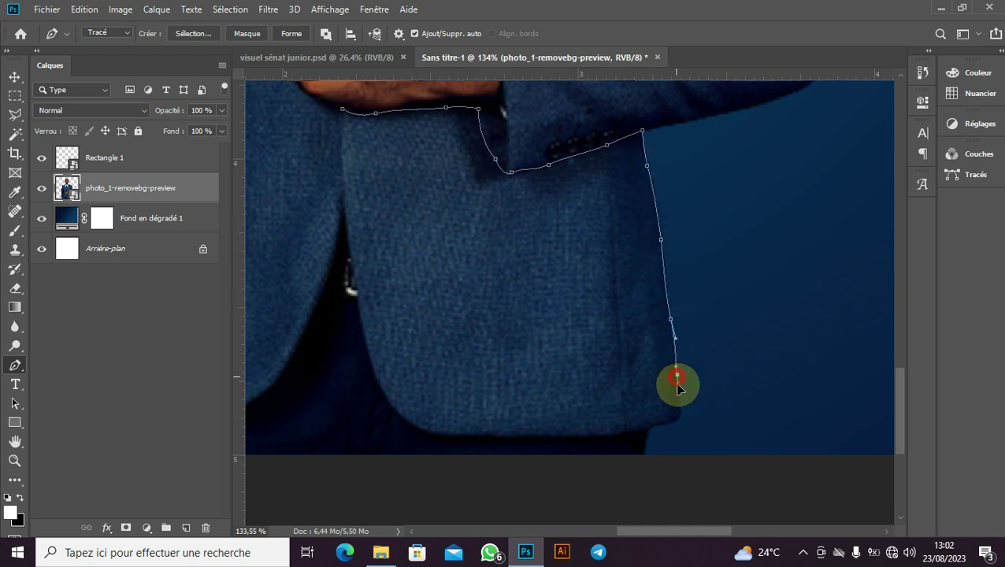
Trace around the jacket's bottom corner and along the hem toward the front opening.
{"action": "scroll", "coordinate": [697, 379], "scroll_direction": "up", "scroll_amount": 2}
{"action": "scroll", "coordinate": [660, 283], "scroll_direction": "up", "scroll_amount": 1}
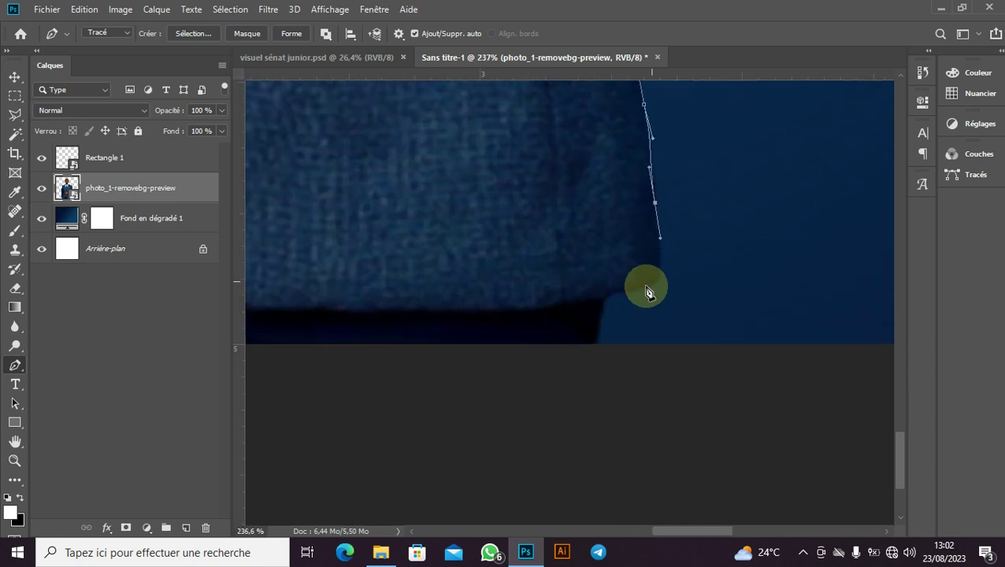
{"action": "left_click_drag", "start_coordinate": [646, 286], "coordinate": [557, 303]}
{"action": "left_click_drag", "start_coordinate": [480, 311], "coordinate": [430, 309]}
{"action": "left_click_drag", "start_coordinate": [333, 310], "coordinate": [312, 307]}
Trace the rounded front corner, then follow the front opening edge up to the hand and close the path at its starting point.
{"action": "left_click_drag", "start_coordinate": [393, 277], "coordinate": [770, 246]}
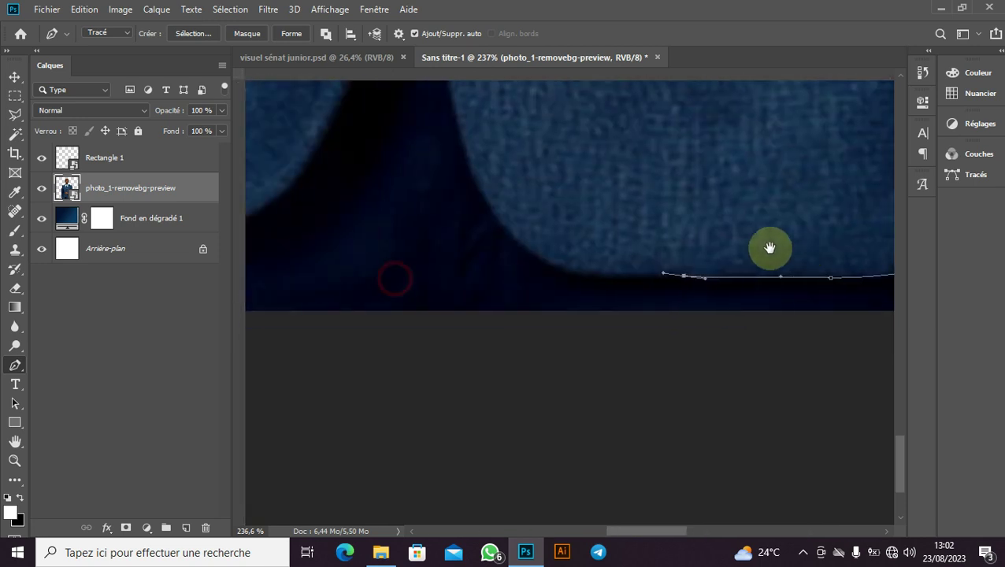
{"action": "left_click_drag", "start_coordinate": [633, 278], "coordinate": [597, 277]}
{"action": "left_click_drag", "start_coordinate": [552, 247], "coordinate": [475, 238]}
{"action": "scroll", "coordinate": [520, 260], "scroll_direction": "up", "scroll_amount": 5}
{"action": "scroll", "coordinate": [524, 238], "scroll_direction": "up", "scroll_amount": 5}
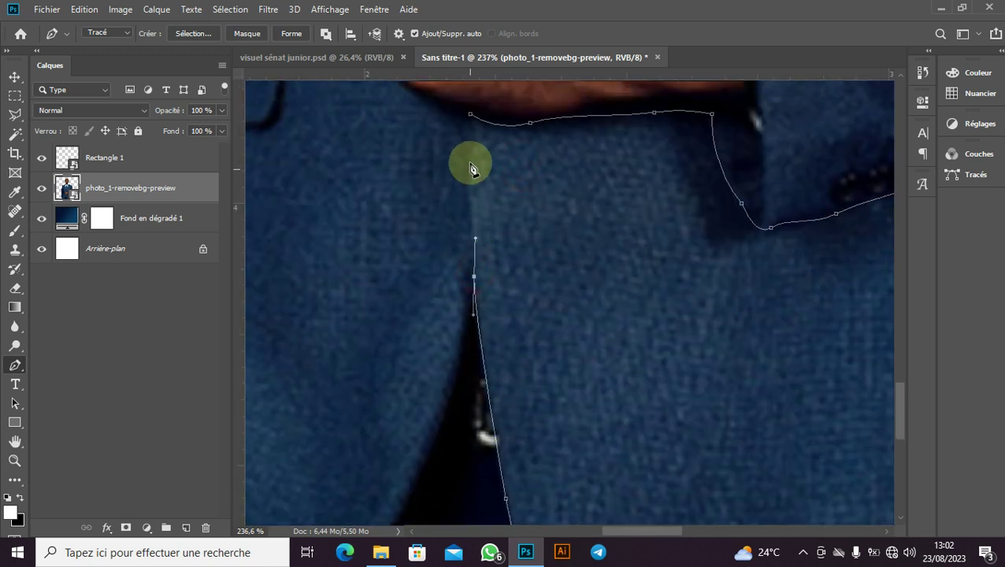
{"action": "left_click", "coordinate": [470, 114]}
Convert both jacket paths into a selection and use it to add a layer mask to the Rectangle 1 layer.
{"action": "scroll", "coordinate": [531, 237], "scroll_direction": "down", "scroll_amount": 2}
{"action": "scroll", "coordinate": [533, 239], "scroll_direction": "down", "scroll_amount": 5}
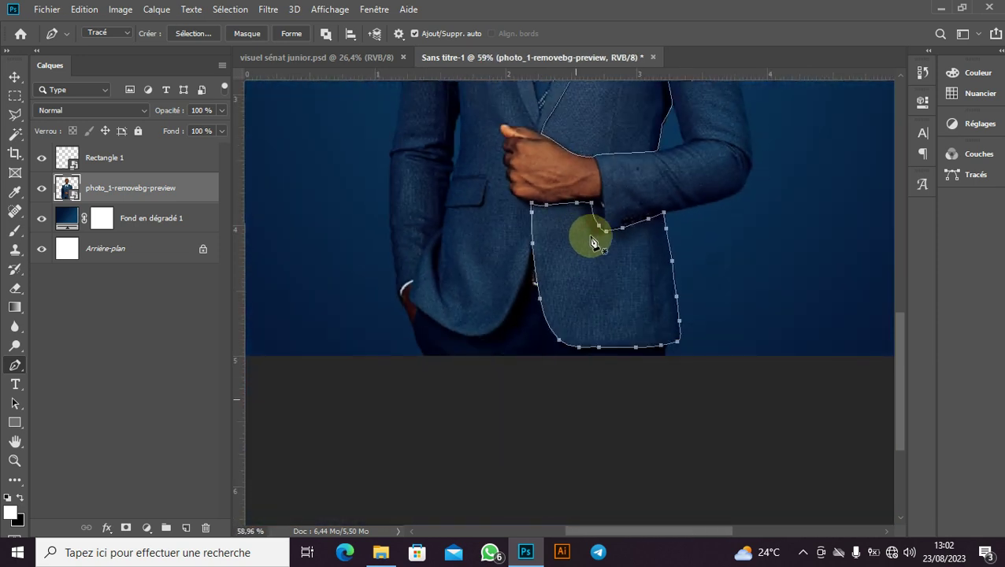
{"action": "scroll", "coordinate": [610, 250], "scroll_direction": "down", "scroll_amount": 1}
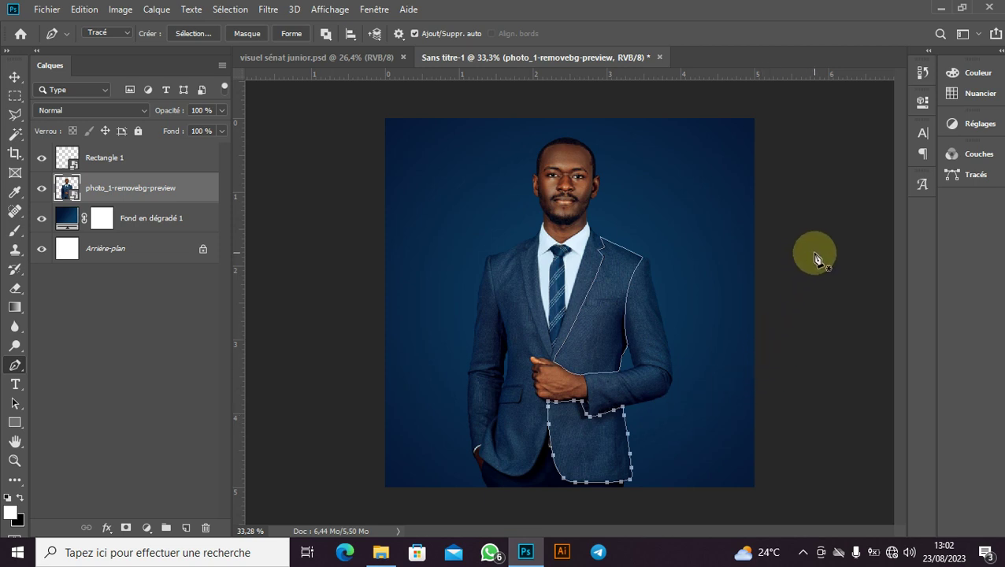
{"action": "key", "text": "ctrl+Return"}
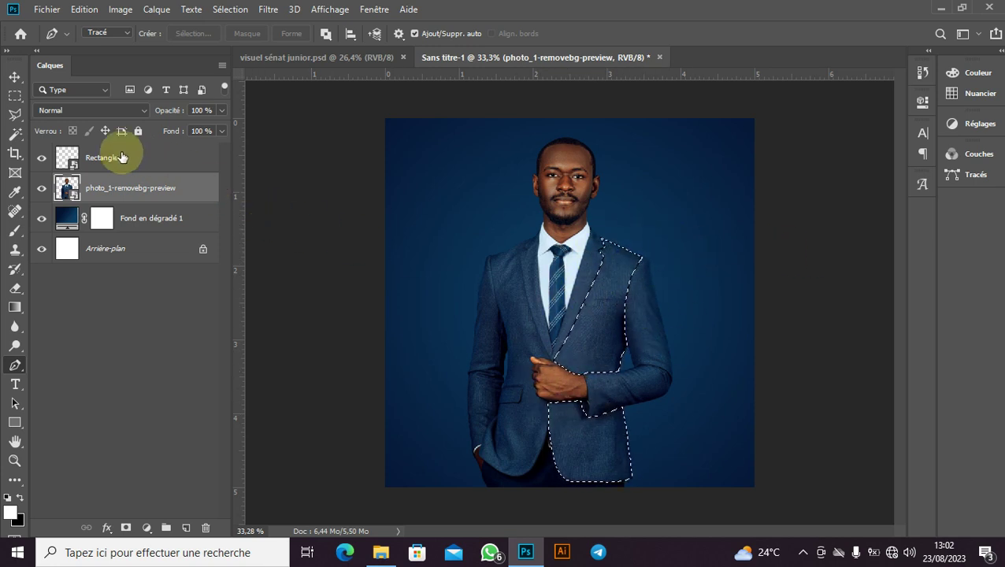
{"action": "left_click", "coordinate": [14, 76]}
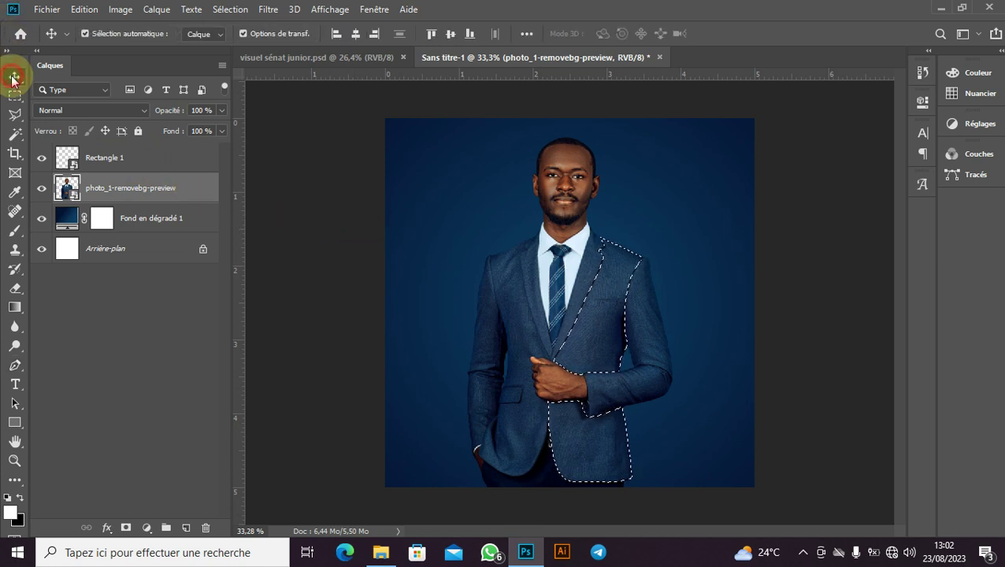
{"action": "left_click", "coordinate": [153, 160]}
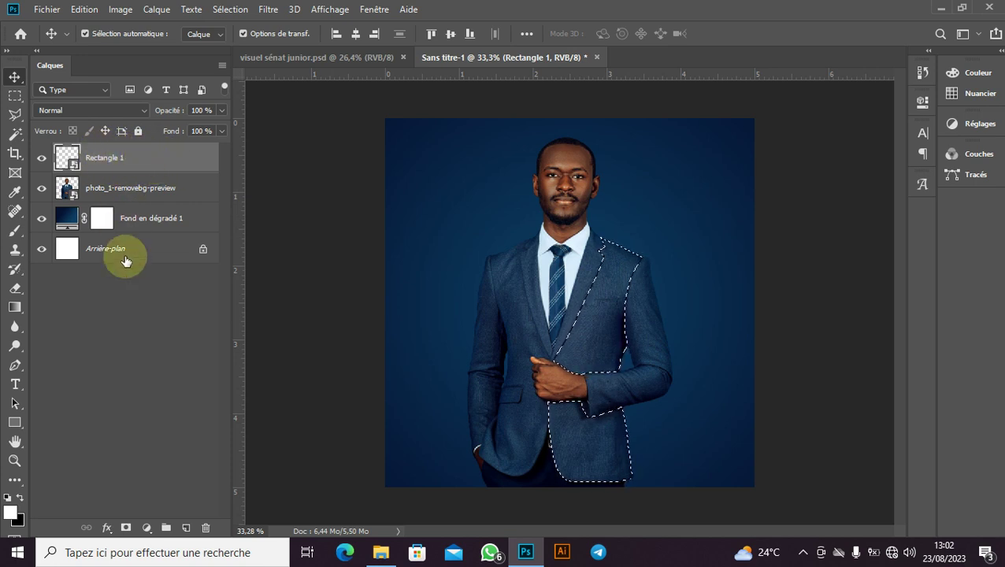
{"action": "left_click", "coordinate": [126, 528]}
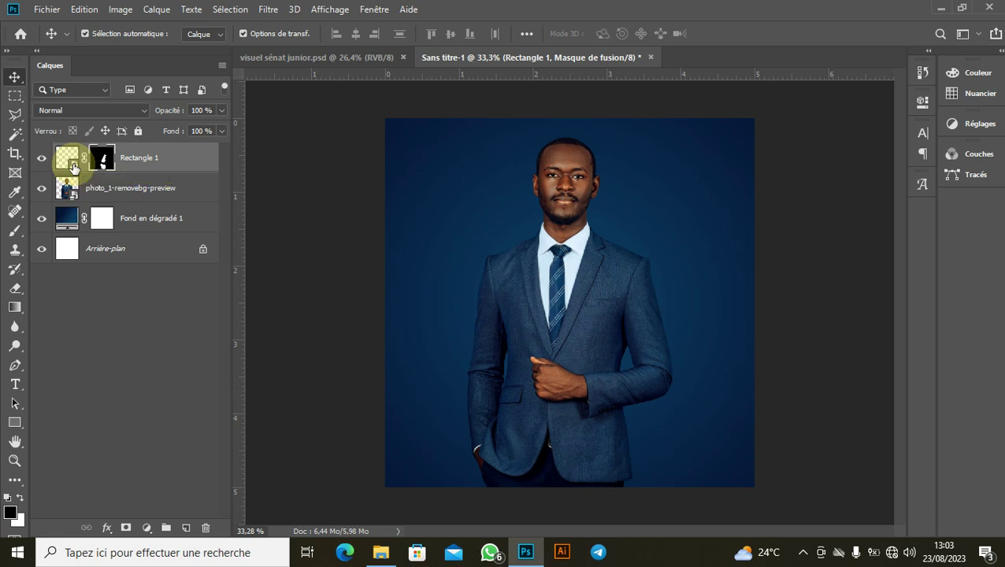
Open the contents of the Rectangle 1 smart object and add a new empty layer there.
{"action": "double_click", "coordinate": [73, 165]}
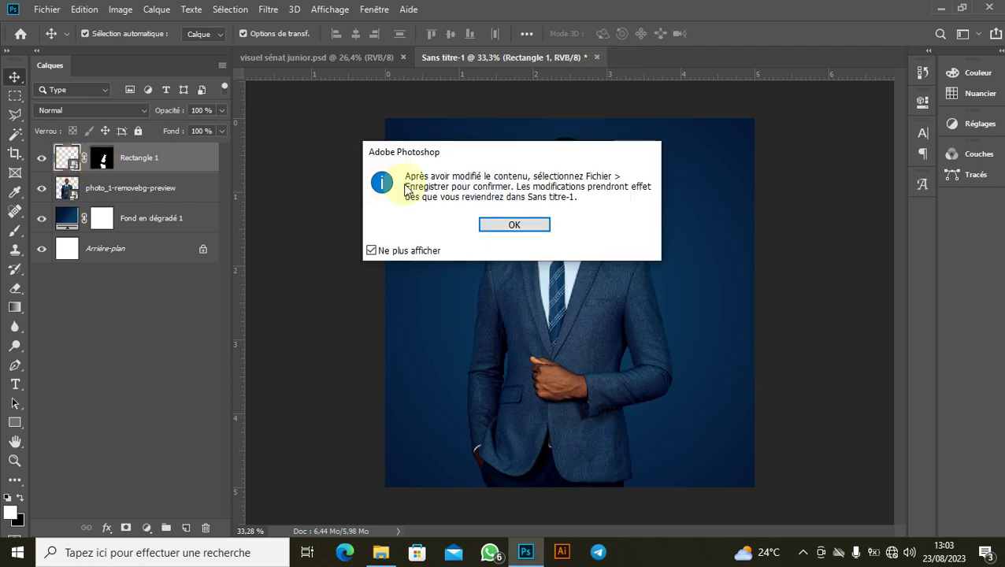
{"action": "left_click", "coordinate": [534, 227]}
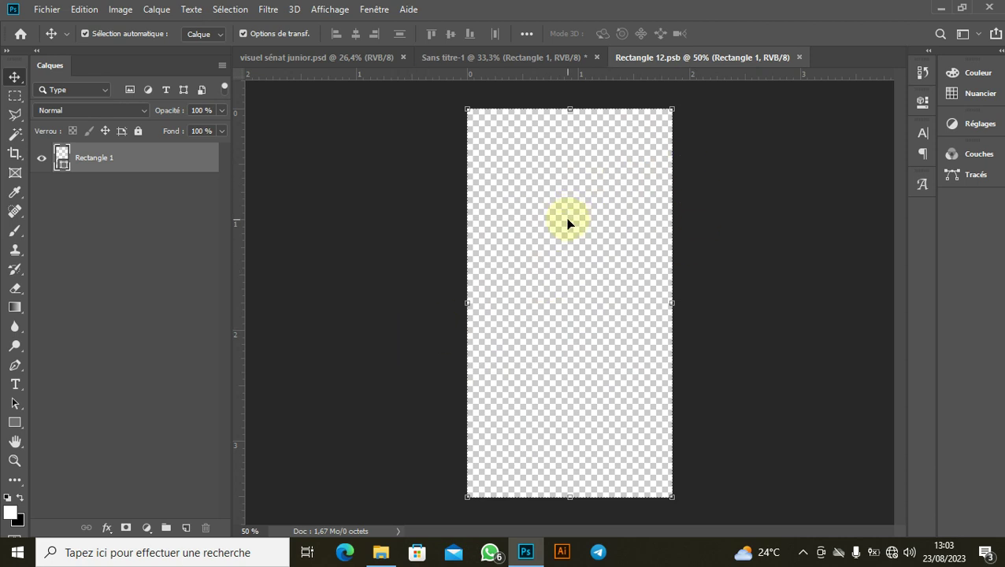
{"action": "left_click", "coordinate": [187, 529]}
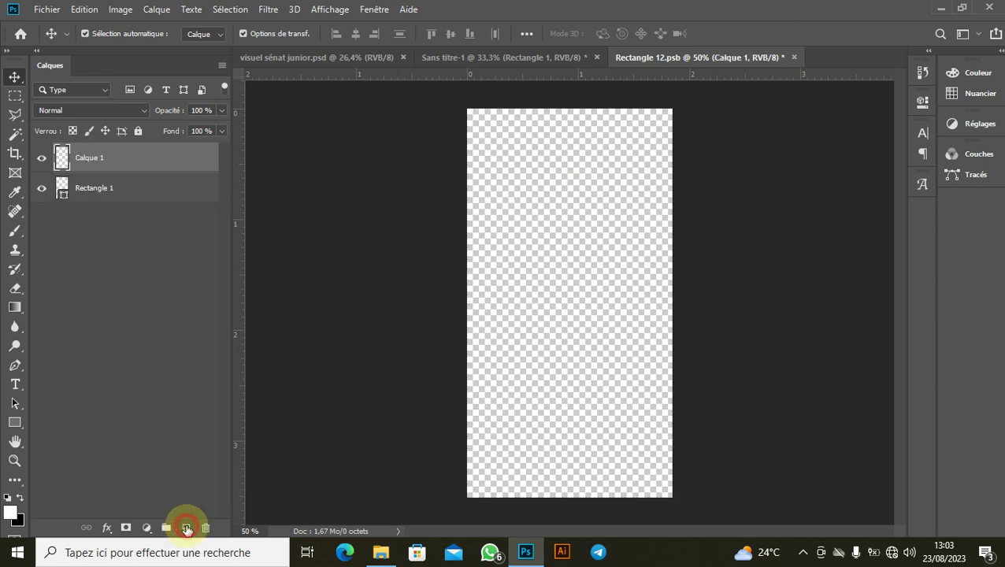
Fill the new layer with red #ff0000 using the Paint Bucket, then close the smart object document, saving its changes.
{"action": "left_click", "coordinate": [11, 516]}
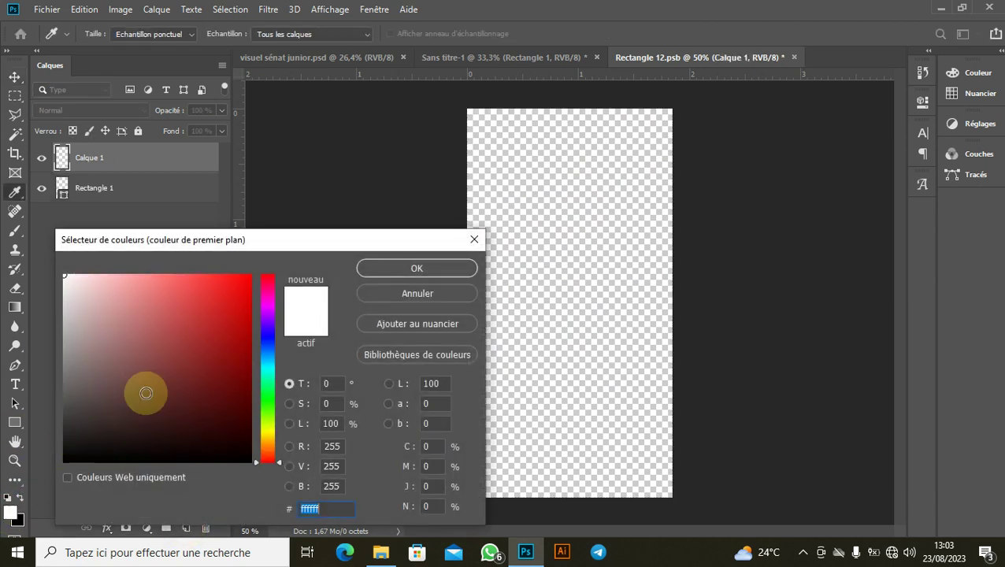
{"action": "left_click", "coordinate": [250, 276]}
{"action": "left_click", "coordinate": [441, 265]}
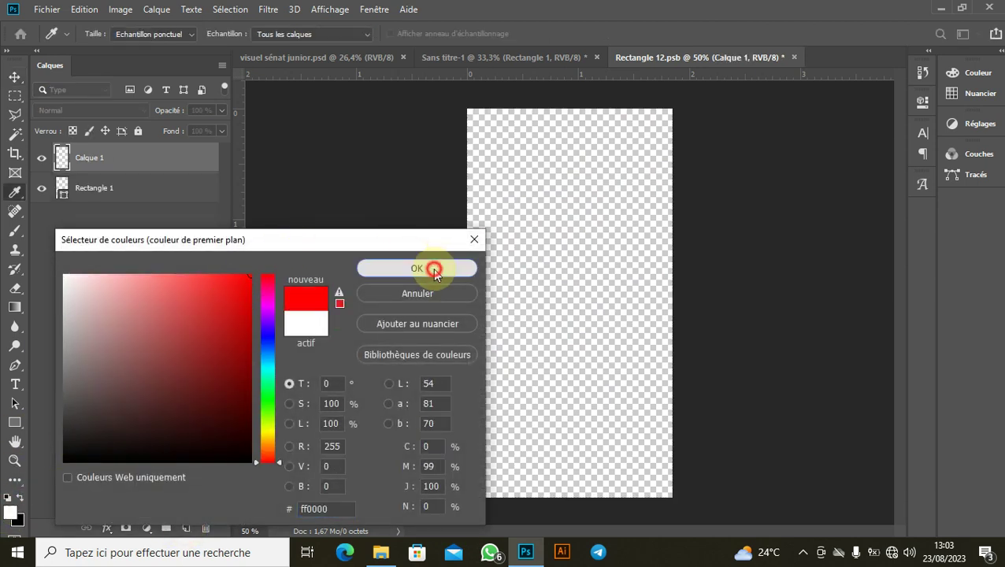
{"action": "left_click", "coordinate": [15, 306]}
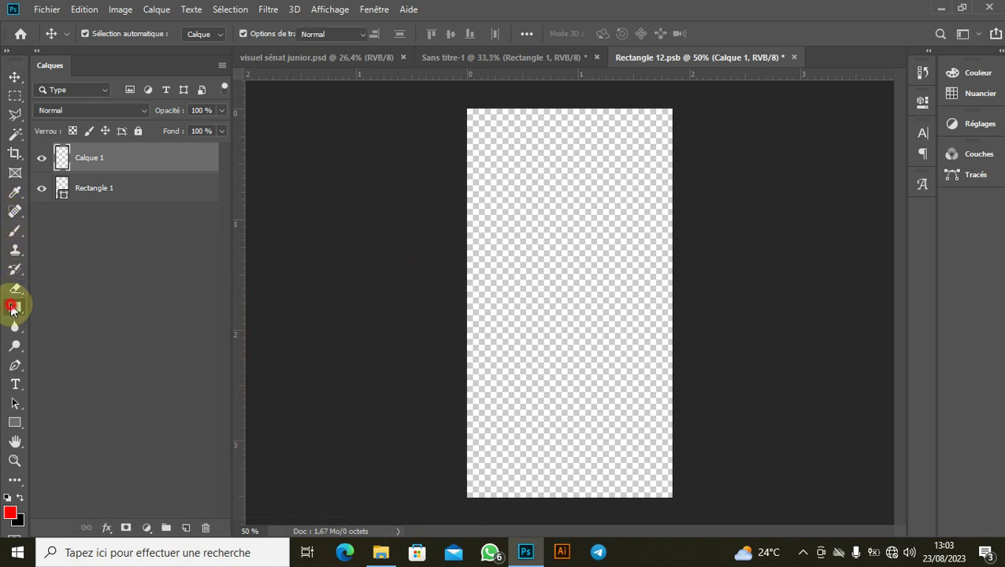
{"action": "left_click", "coordinate": [79, 322]}
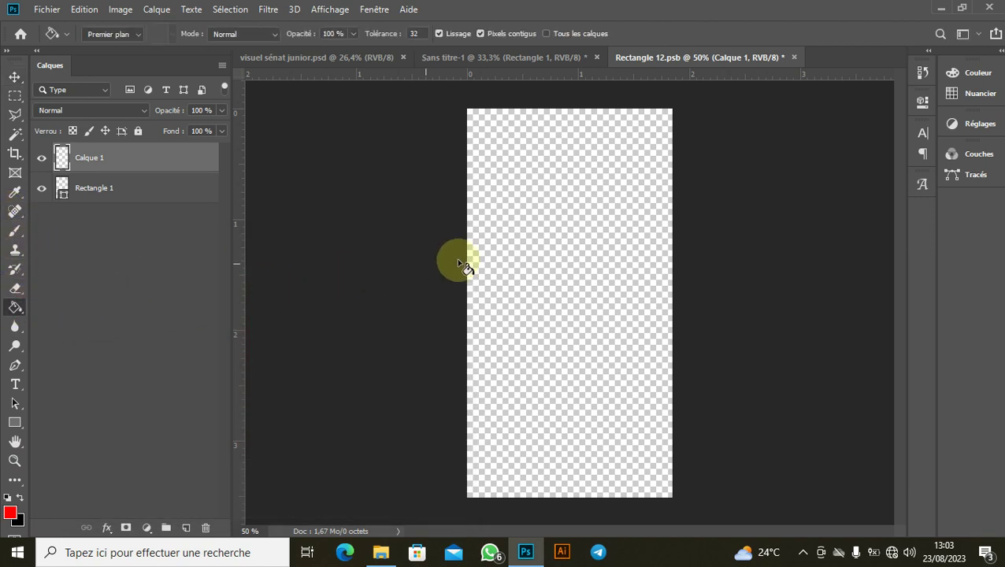
{"action": "left_click", "coordinate": [582, 278]}
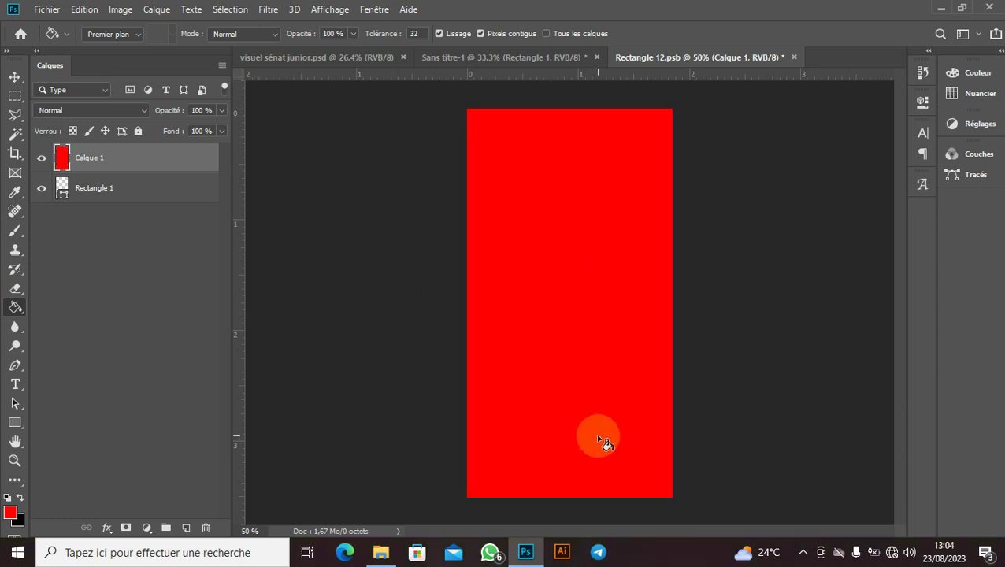
{"action": "left_click", "coordinate": [794, 59]}
{"action": "left_click", "coordinate": [434, 213]}
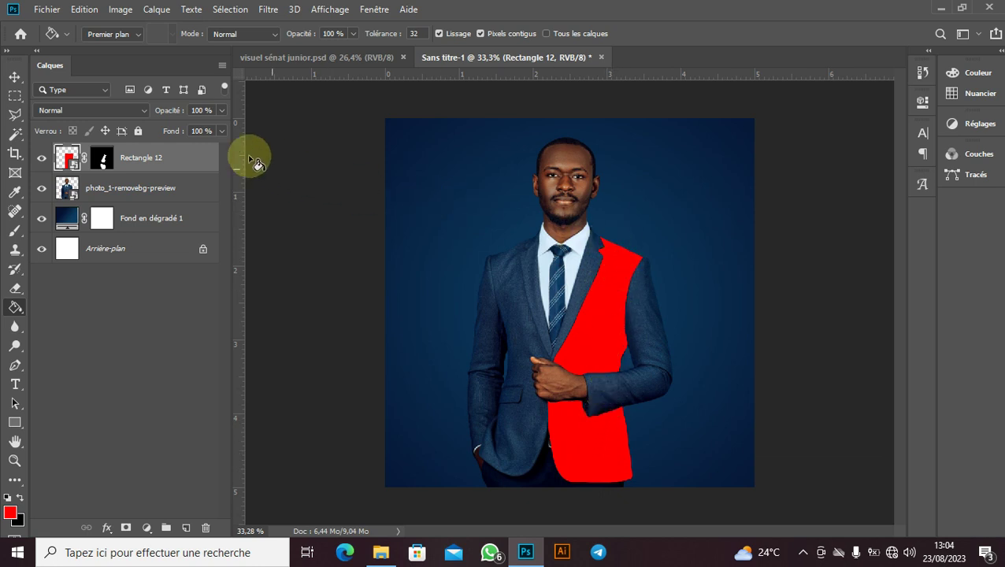
Set the masked red layer's blend mode to Incrustation and inspect the result on the jacket up close.
{"action": "left_click", "coordinate": [125, 112]}
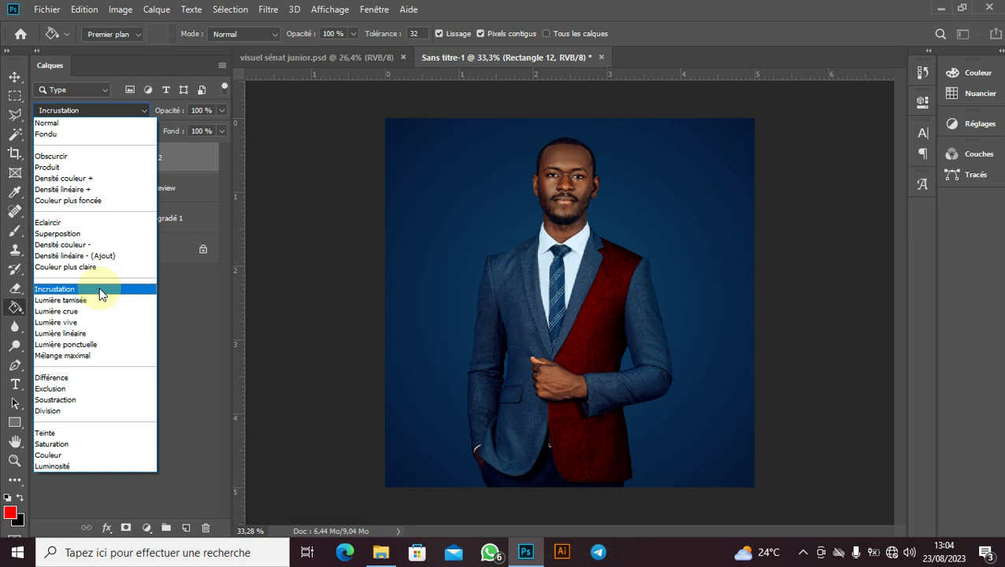
{"action": "left_click", "coordinate": [100, 290]}
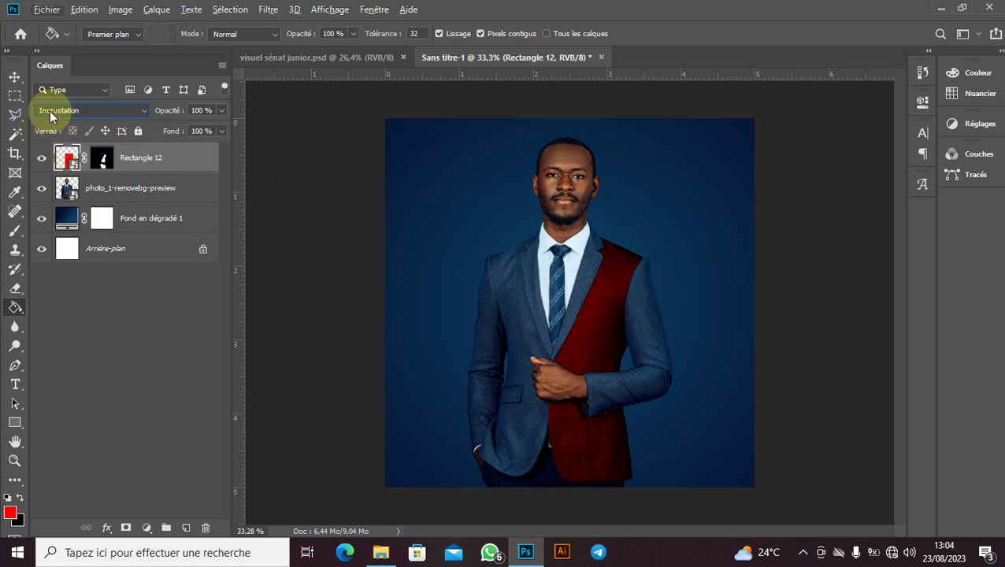
{"action": "left_click", "coordinate": [15, 77]}
{"action": "scroll", "coordinate": [609, 329], "scroll_direction": "up", "scroll_amount": 2}
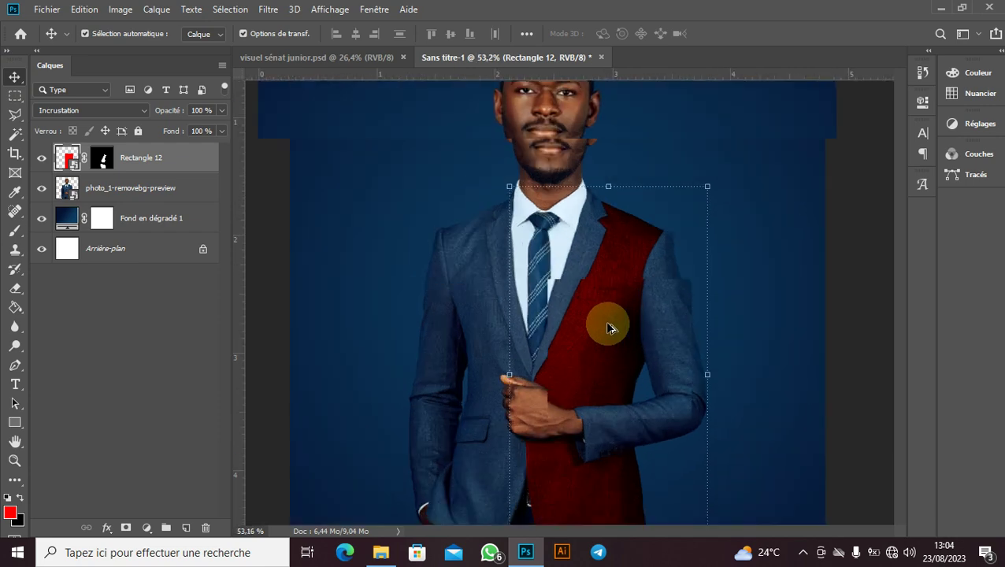
{"action": "scroll", "coordinate": [608, 329], "scroll_direction": "up", "scroll_amount": 2}
{"action": "scroll", "coordinate": [608, 329], "scroll_direction": "down", "scroll_amount": 4}
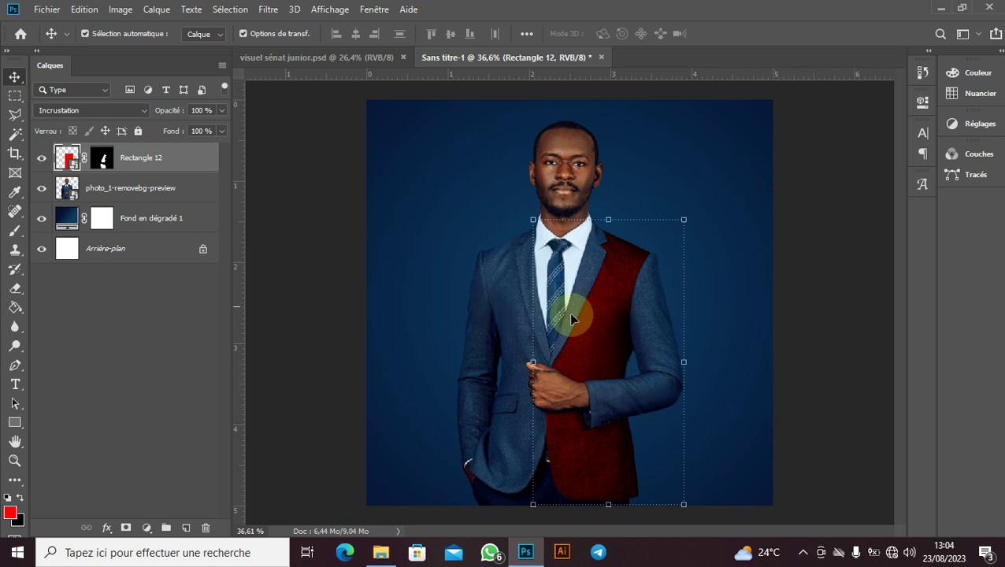
Set the blend mode of the masked Rectangle 12 layer to Lumière tamisée.
{"action": "left_click", "coordinate": [135, 108]}
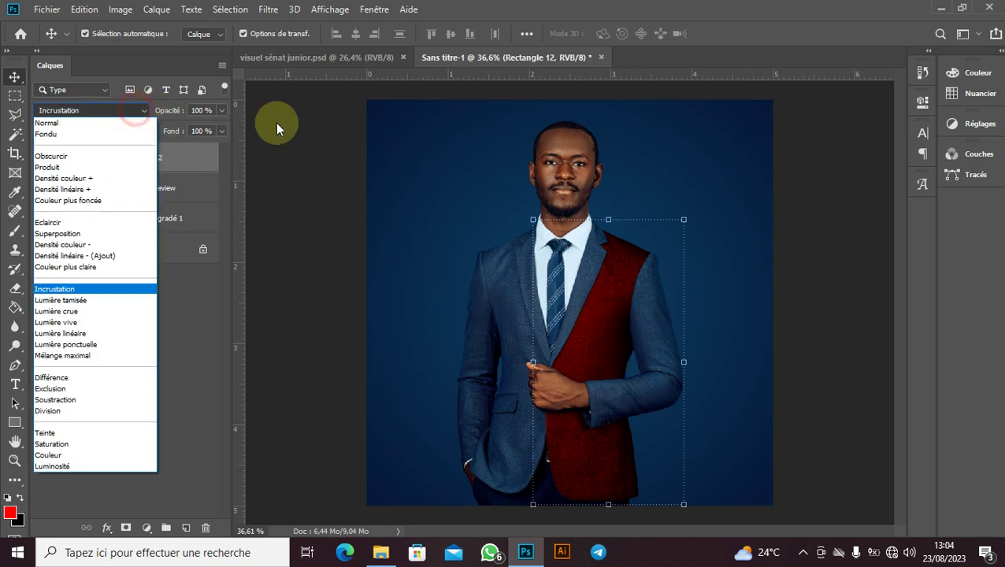
{"action": "left_click", "coordinate": [122, 305]}
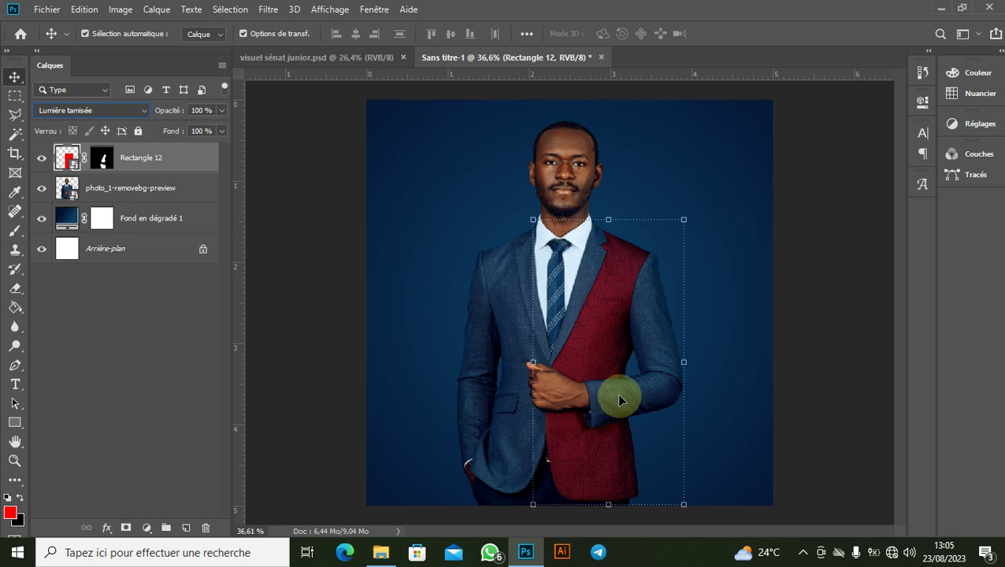
Open the contents of the Rectangle 12 smart object, hide the red Calque 1 layer and add a new empty layer.
{"action": "double_click", "coordinate": [67, 160]}
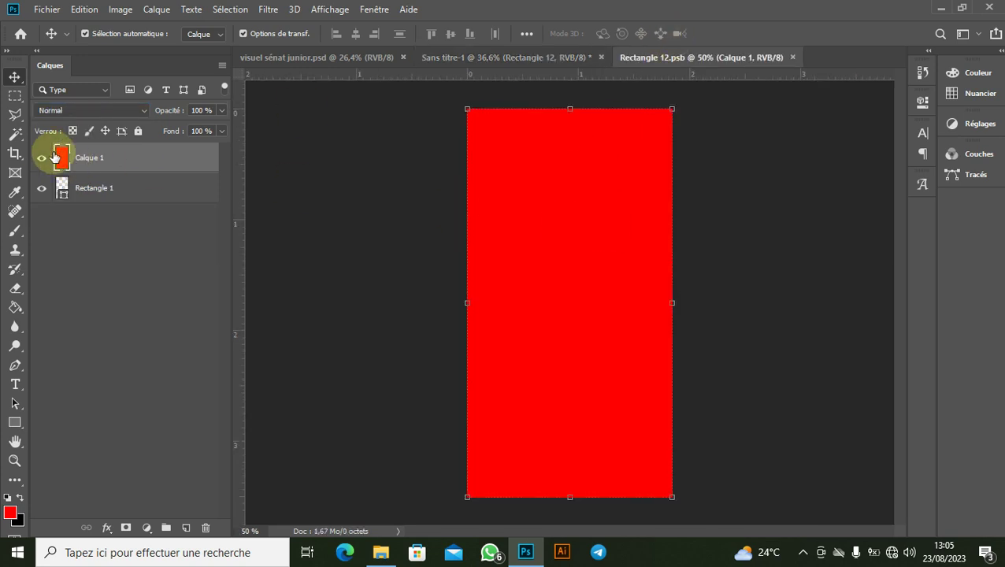
{"action": "left_click", "coordinate": [41, 159]}
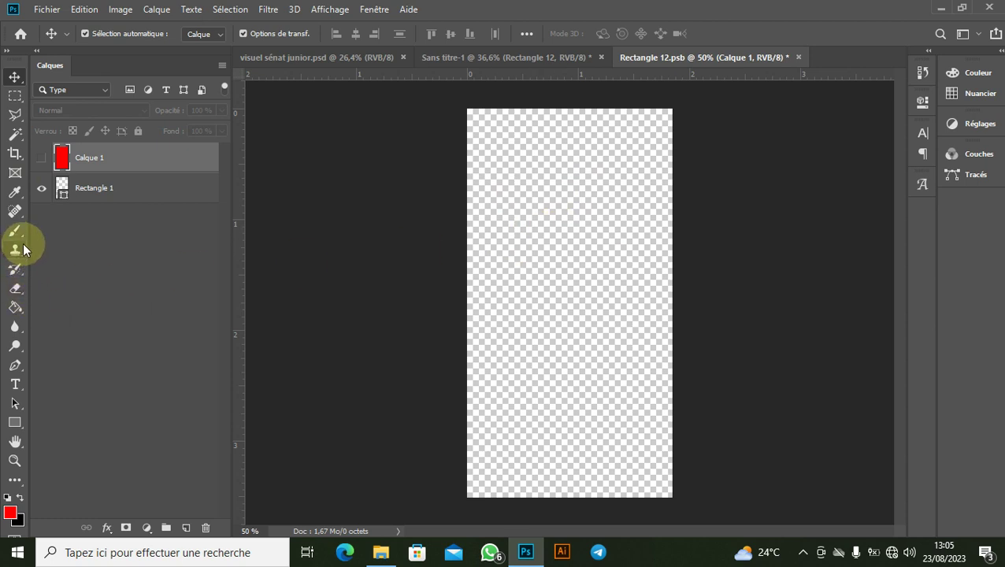
{"action": "left_click", "coordinate": [185, 528]}
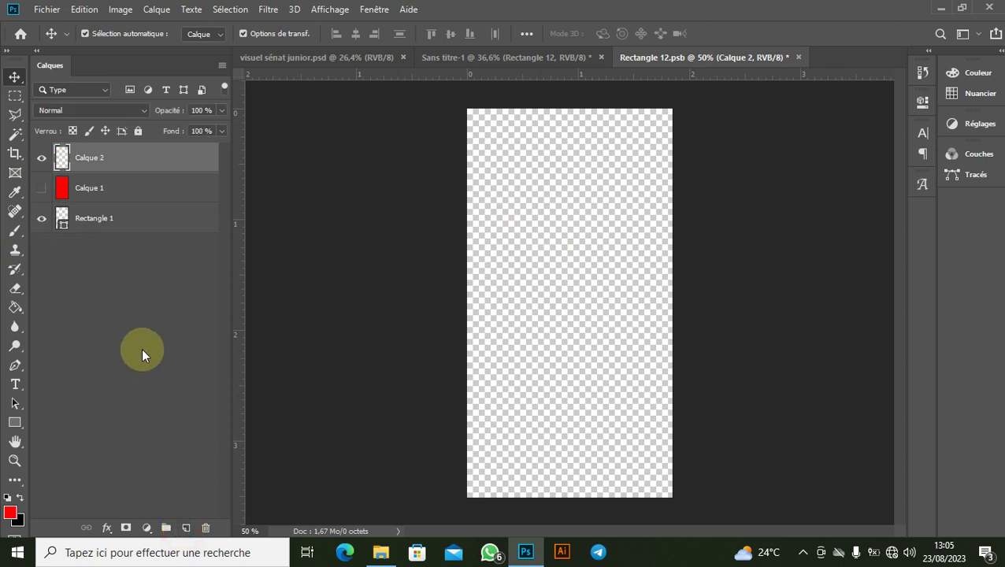
With the Brush tool, start importing brush presets and browse to the BRUSHES folder on drive E:.
{"action": "left_click", "coordinate": [15, 232]}
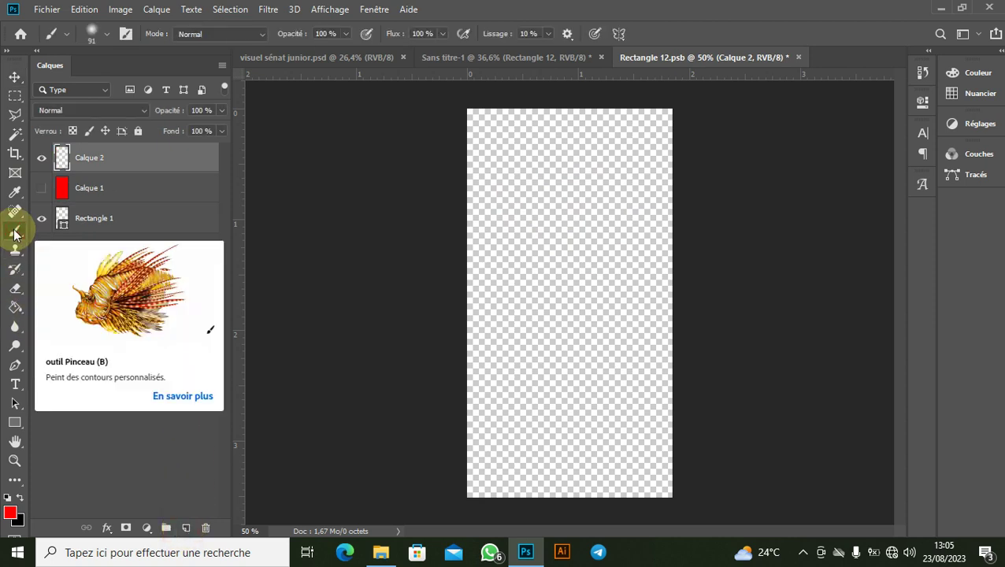
{"action": "left_click", "coordinate": [105, 33]}
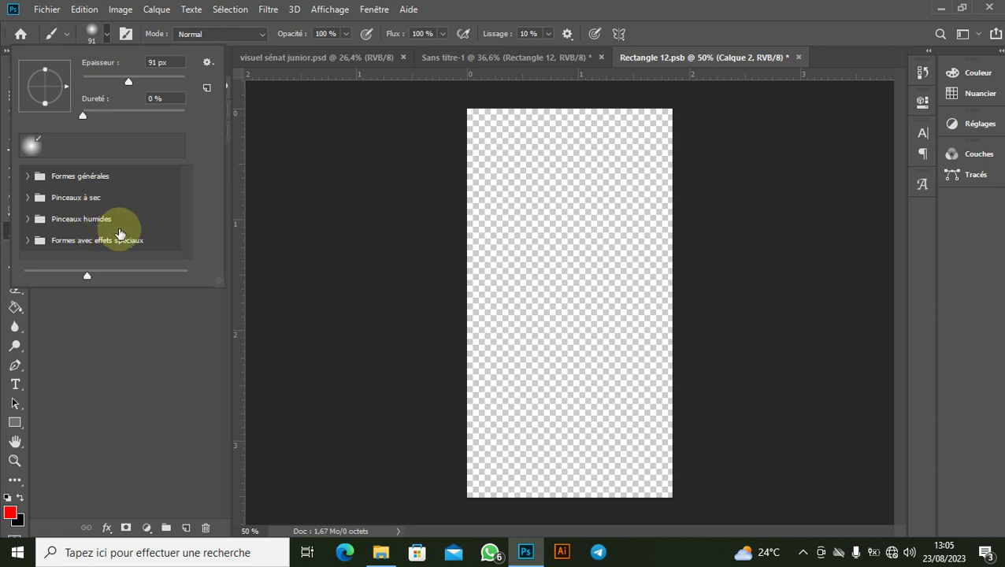
{"action": "left_click", "coordinate": [207, 62]}
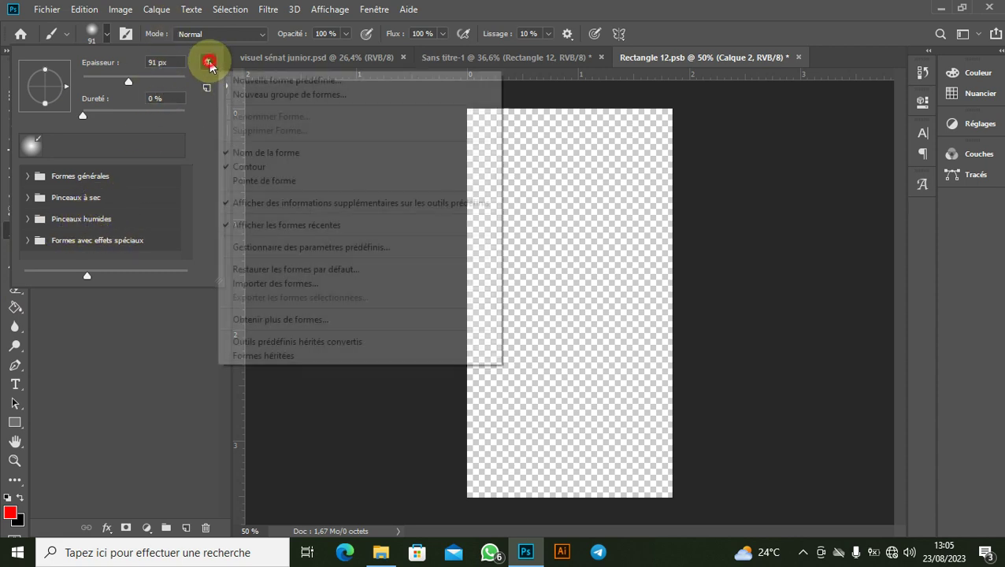
{"action": "left_click", "coordinate": [303, 284]}
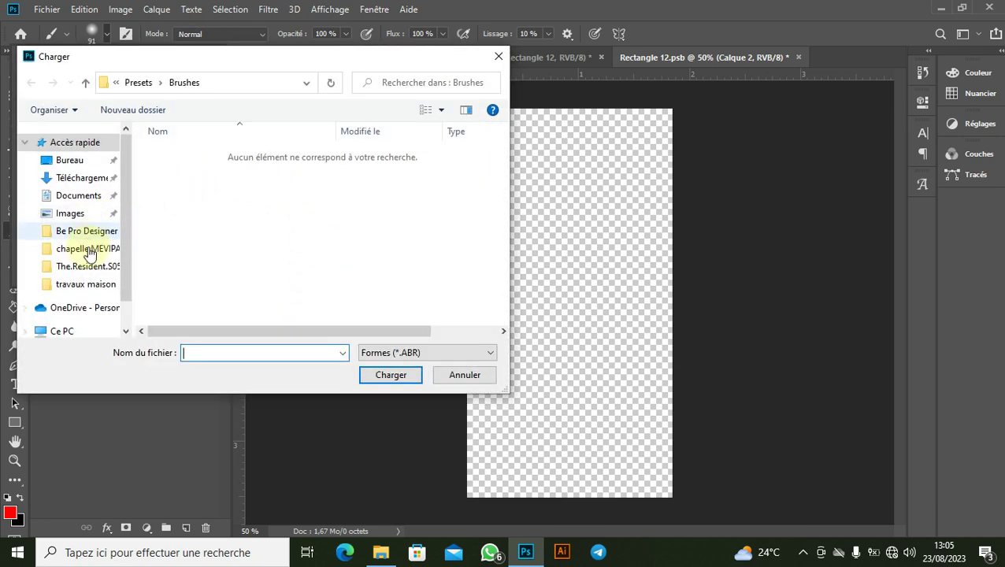
{"action": "scroll", "coordinate": [94, 260], "scroll_direction": "down", "scroll_amount": 1}
{"action": "left_click", "coordinate": [63, 284]}
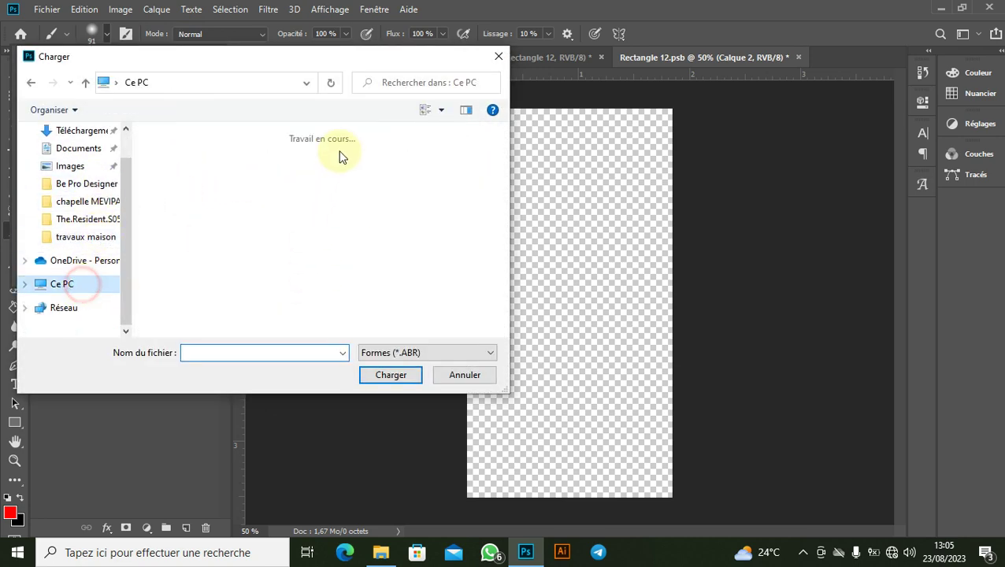
{"action": "scroll", "coordinate": [252, 236], "scroll_direction": "down", "scroll_amount": 3}
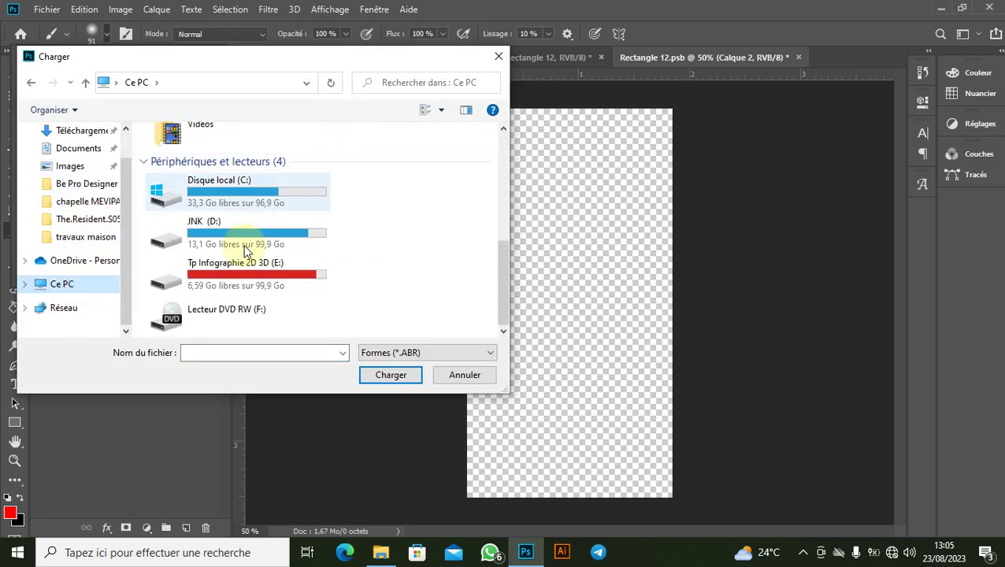
{"action": "double_click", "coordinate": [281, 269]}
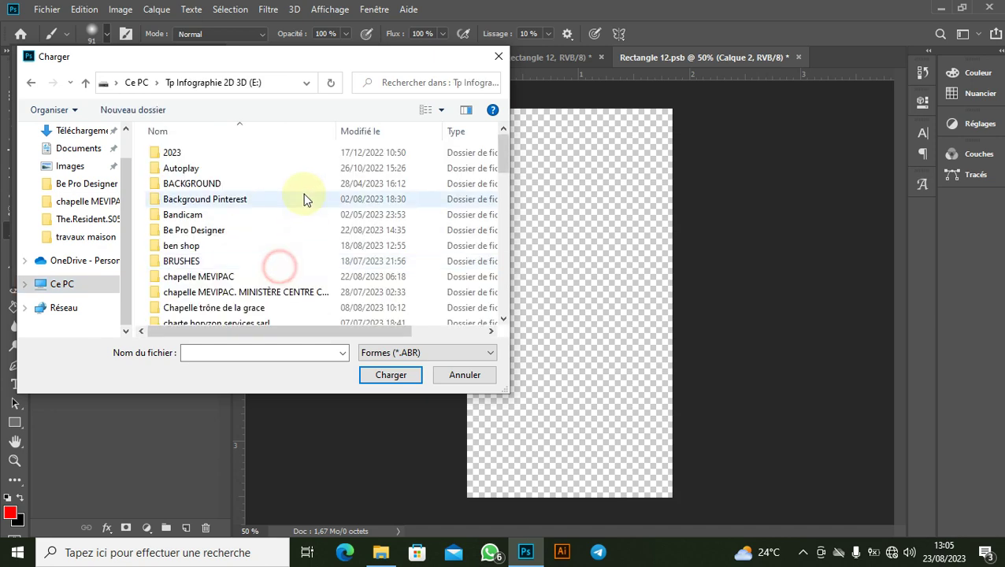
{"action": "double_click", "coordinate": [242, 261]}
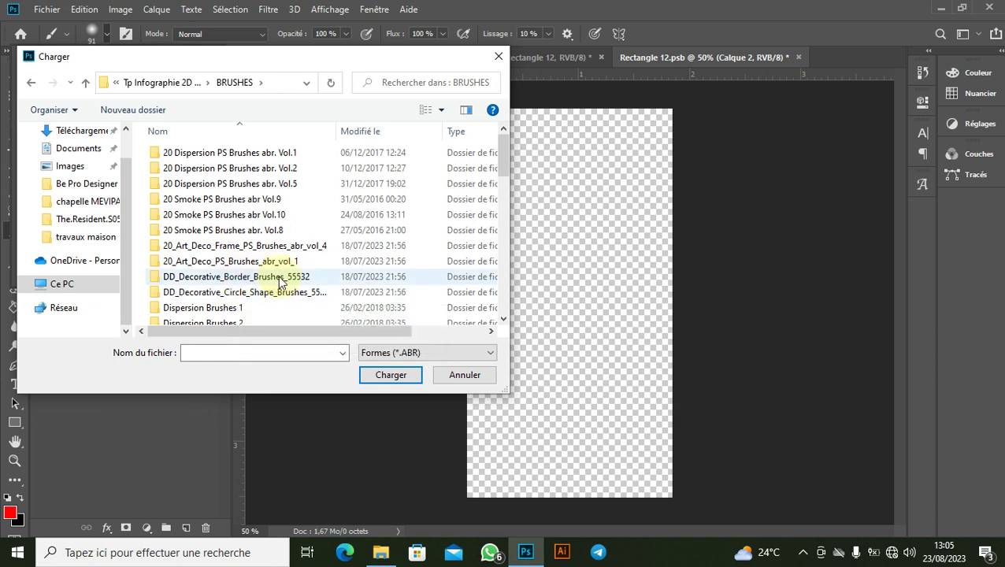
Load the brush file DD Decorative Circle Shape Brushes 55323 from the DD_Decorative_Circle_Shape_Brushes folder.
{"action": "left_click", "coordinate": [238, 296]}
{"action": "left_click", "coordinate": [391, 375]}
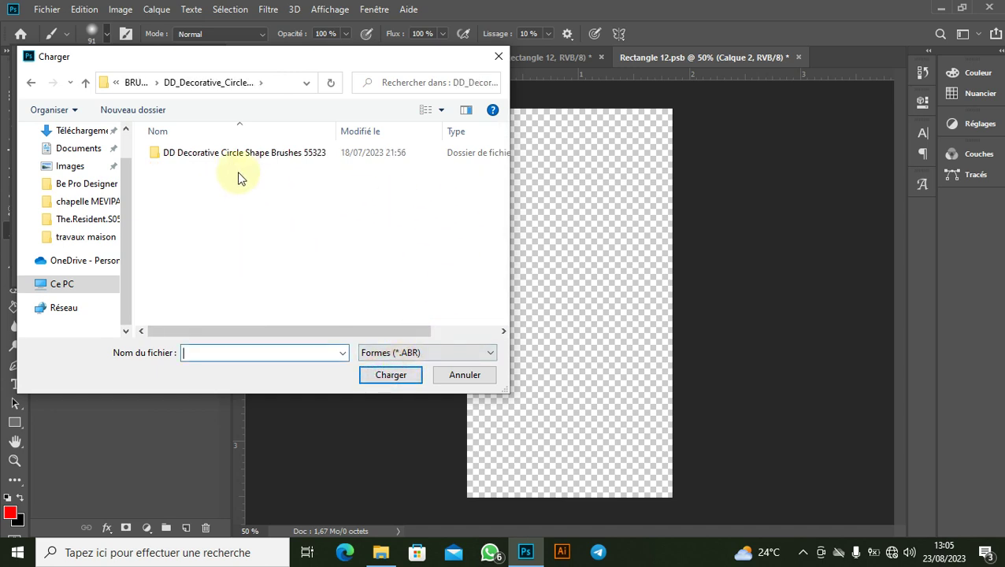
{"action": "double_click", "coordinate": [238, 155]}
{"action": "left_click", "coordinate": [197, 155]}
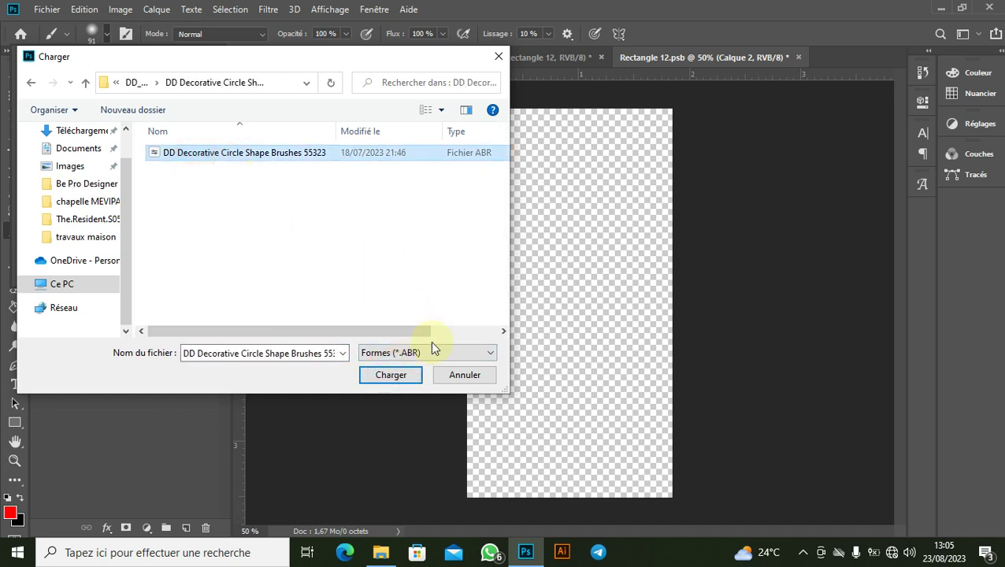
{"action": "left_click", "coordinate": [391, 375]}
Choose the Dec Circle 1 brush from the imported DD Decorative Circle Shape Brushes group.
{"action": "scroll", "coordinate": [101, 218], "scroll_direction": "down", "scroll_amount": 1}
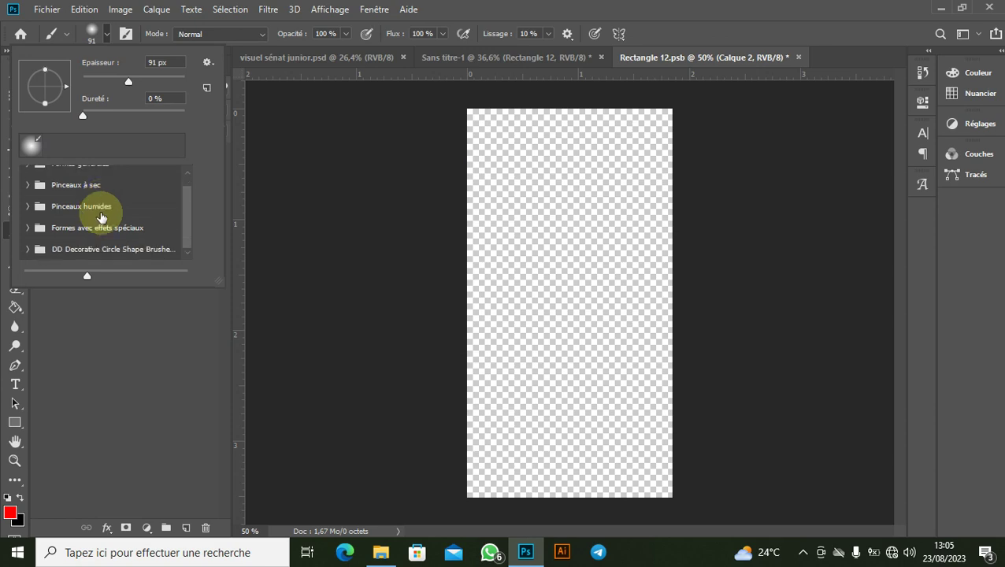
{"action": "left_click", "coordinate": [67, 249]}
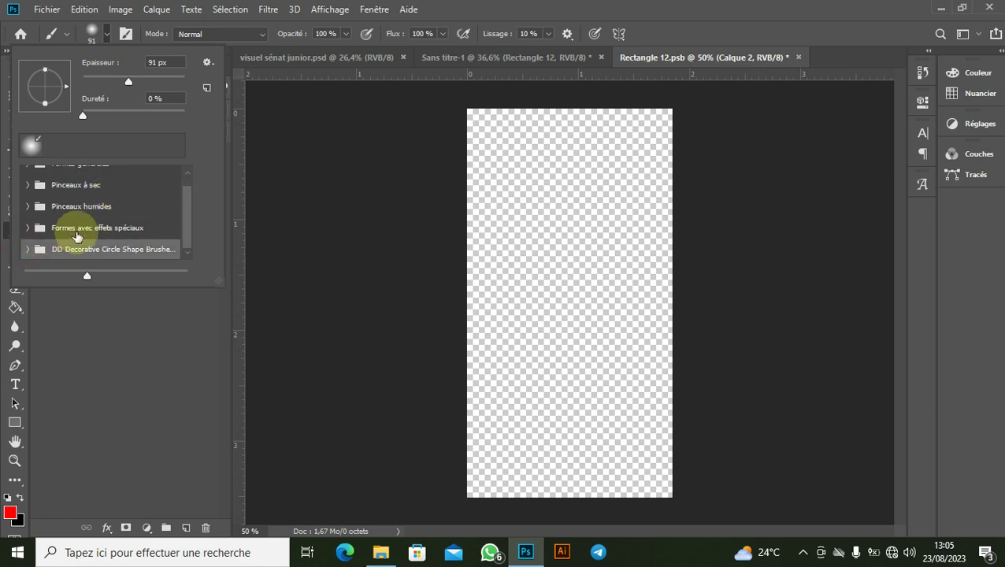
{"action": "left_click", "coordinate": [28, 249]}
{"action": "scroll", "coordinate": [107, 196], "scroll_direction": "down", "scroll_amount": 1}
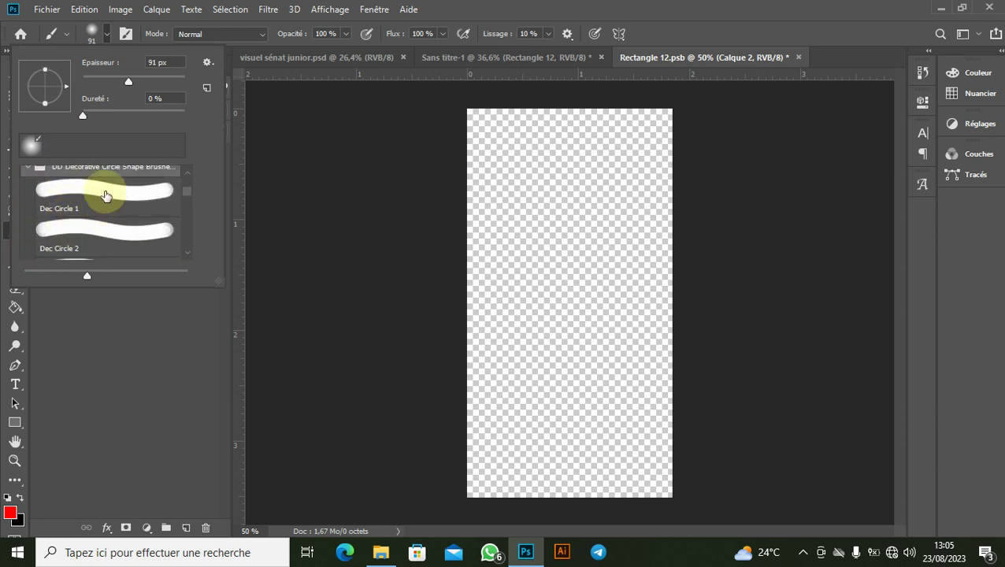
{"action": "left_click", "coordinate": [107, 196]}
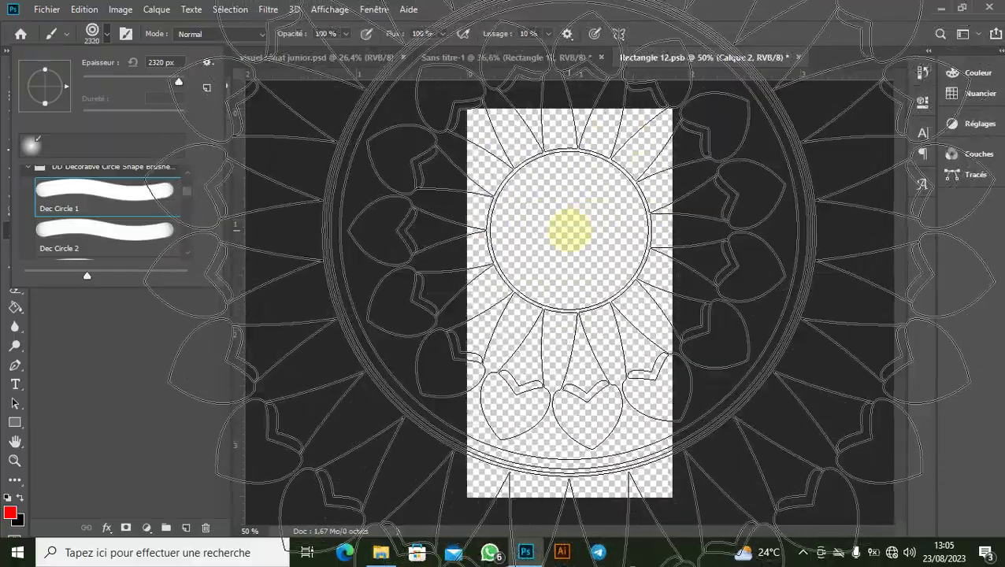
Reduce the brush size to 440 px and stamp one red circular motif at the upper end of the new layer.
{"action": "left_click_drag", "start_coordinate": [500, 193], "coordinate": [433, 254]}
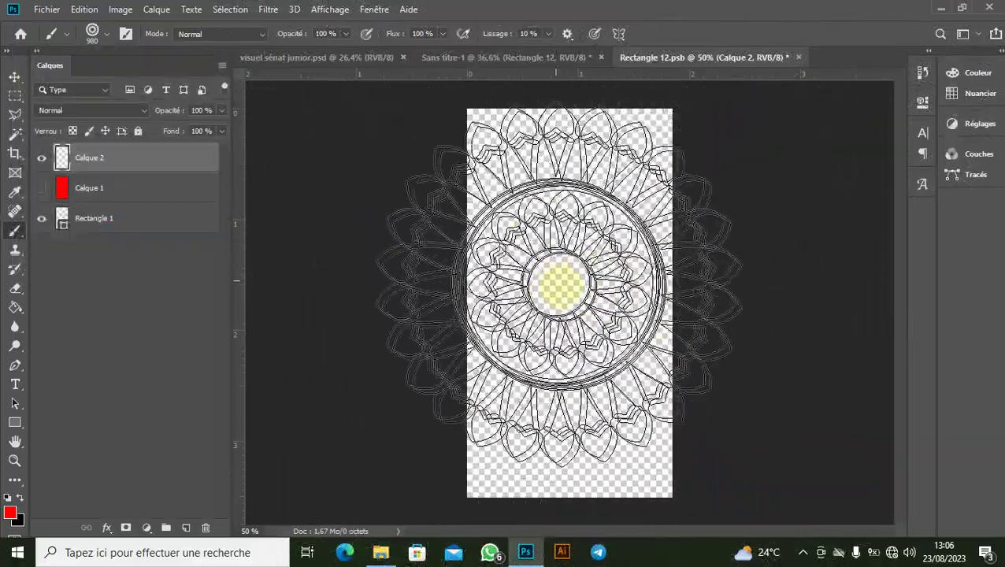
{"action": "mouse_move", "coordinate": [534, 341]}
{"action": "left_mouse_down"}
{"action": "mouse_move", "coordinate": [545, 292]}
{"action": "mouse_move", "coordinate": [498, 298]}
{"action": "left_mouse_up"}
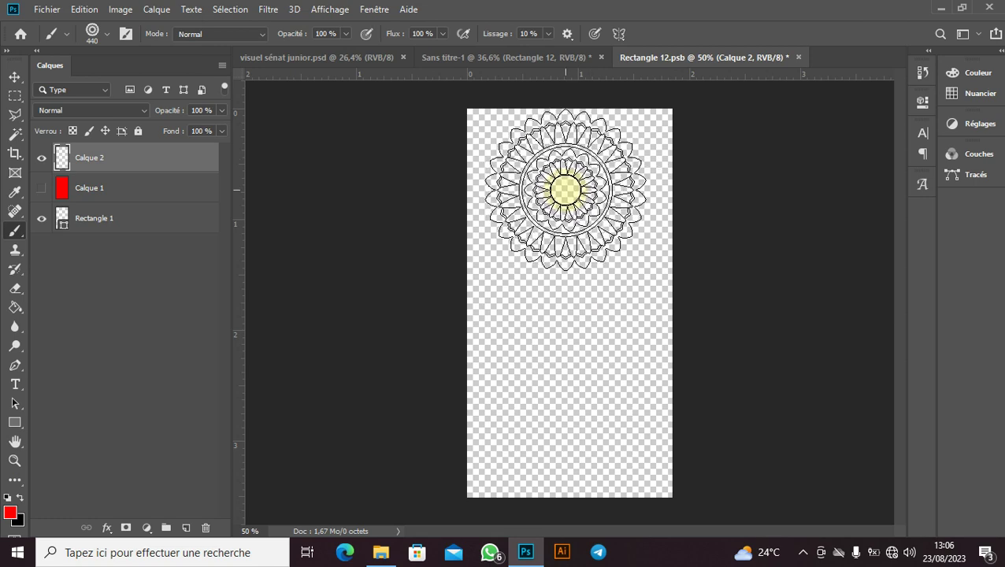
{"action": "left_click", "coordinate": [564, 189]}
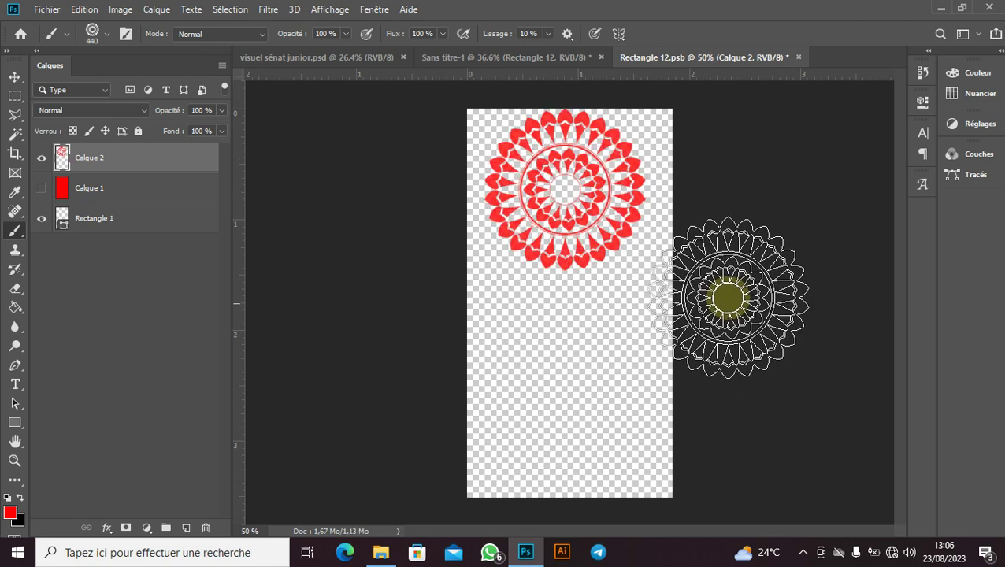
Duplicate the red motif twice straight down the canvas, forming a vertical column of three motifs.
{"action": "key", "text": "v"}
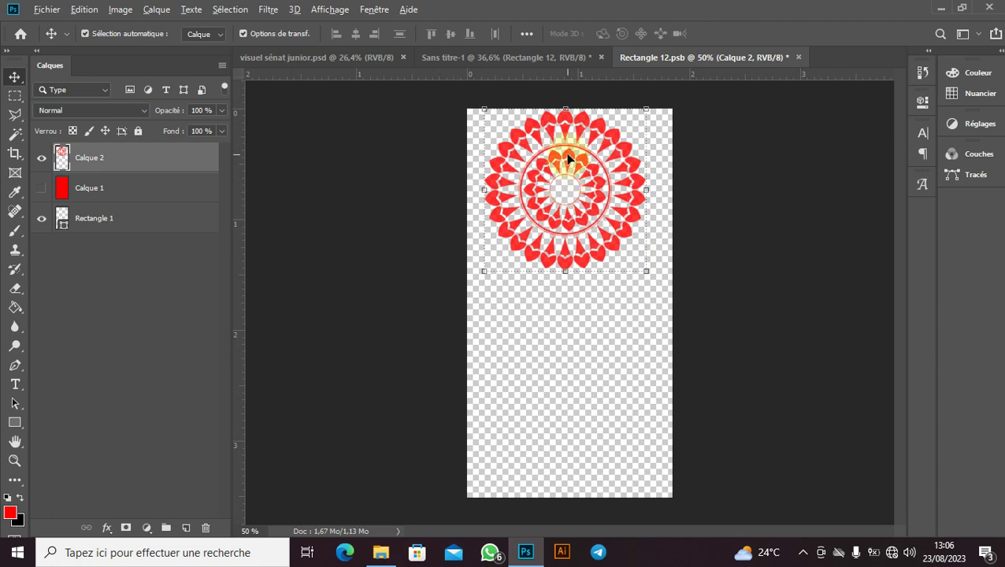
{"action": "left_click_drag", "start_coordinate": [567, 158], "coordinate": [562, 485]}
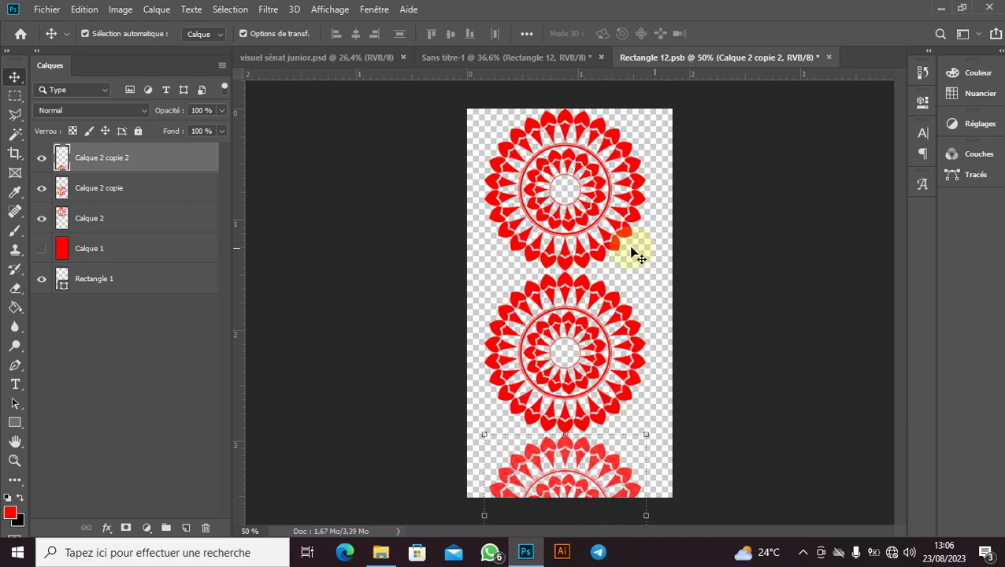
Select all the visible layers and nudge the column of motifs upward so more of the lowest motif fits on the canvas.
{"action": "left_click_drag", "start_coordinate": [429, 146], "coordinate": [679, 496]}
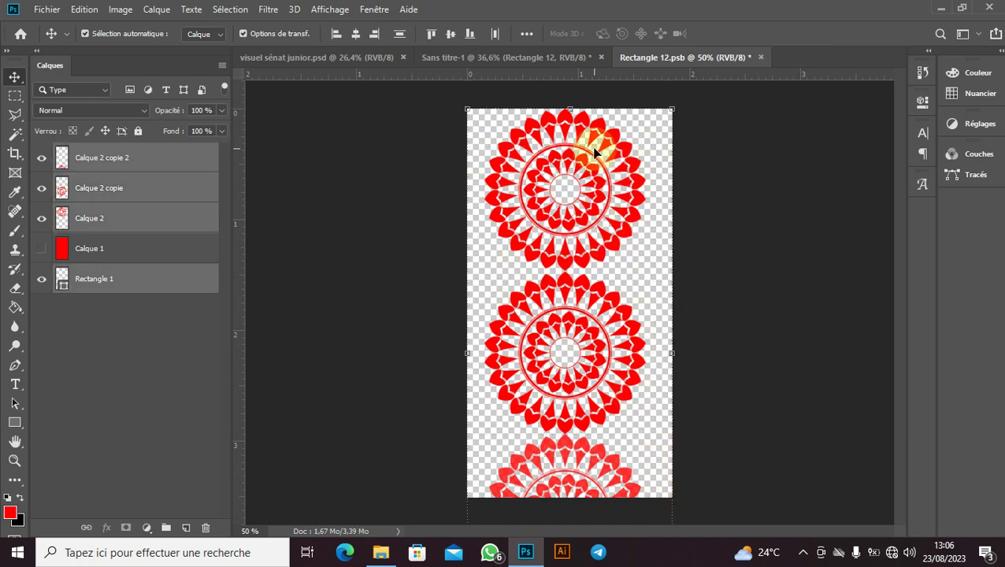
{"action": "key", "text": "shift+Up"}
{"action": "key", "text": "shift+Up"}
{"action": "key", "text": "shift+Up"}
{"action": "key", "text": "shift+Up"}
{"action": "key", "text": "shift+Up"}
{"action": "key", "text": "shift+Up"}
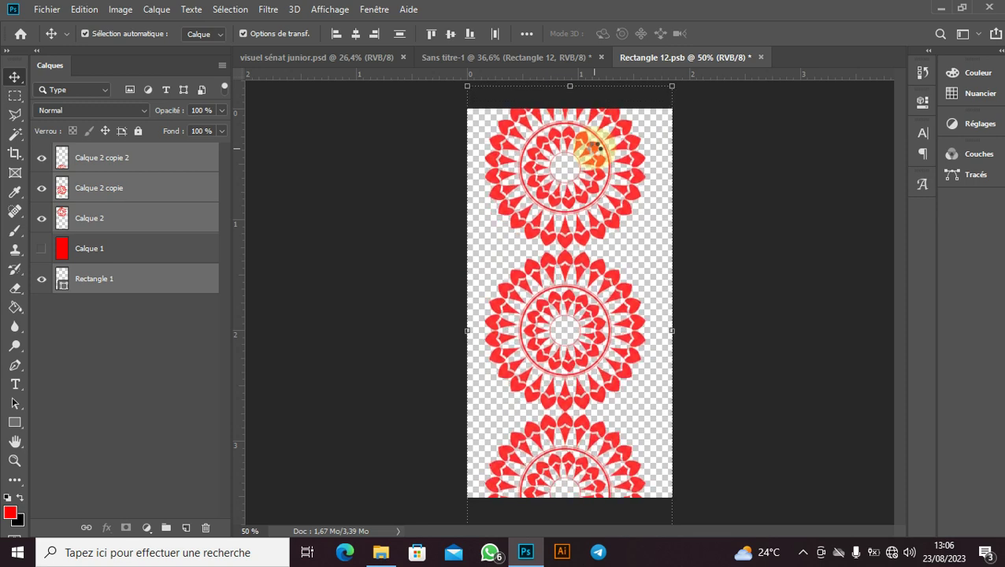
{"action": "key", "text": "shift+Up"}
{"action": "key", "text": "shift+Up"}
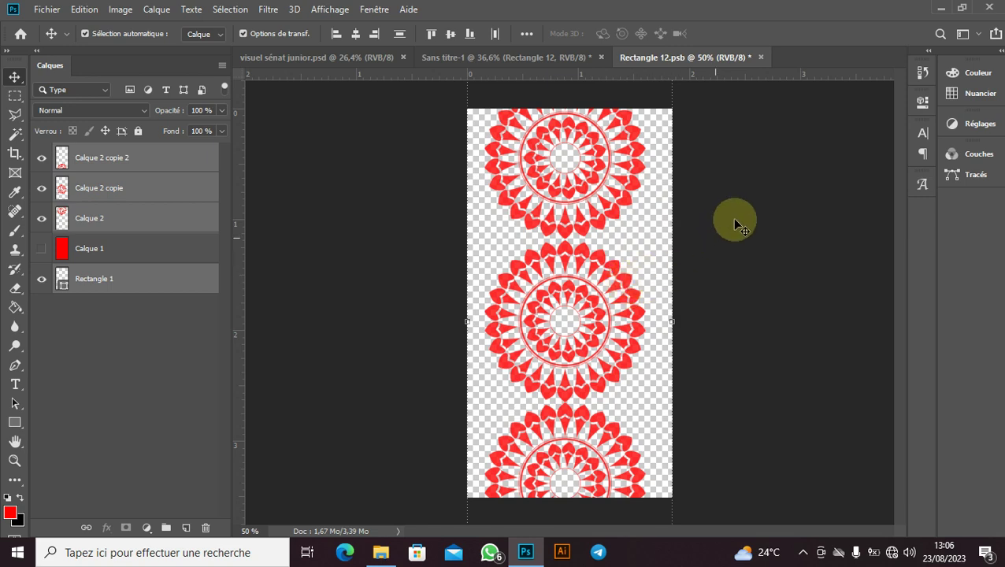
Close the Rectangle 12 smart object document, saving its changes.
{"action": "left_click", "coordinate": [761, 56]}
{"action": "left_click", "coordinate": [444, 215]}
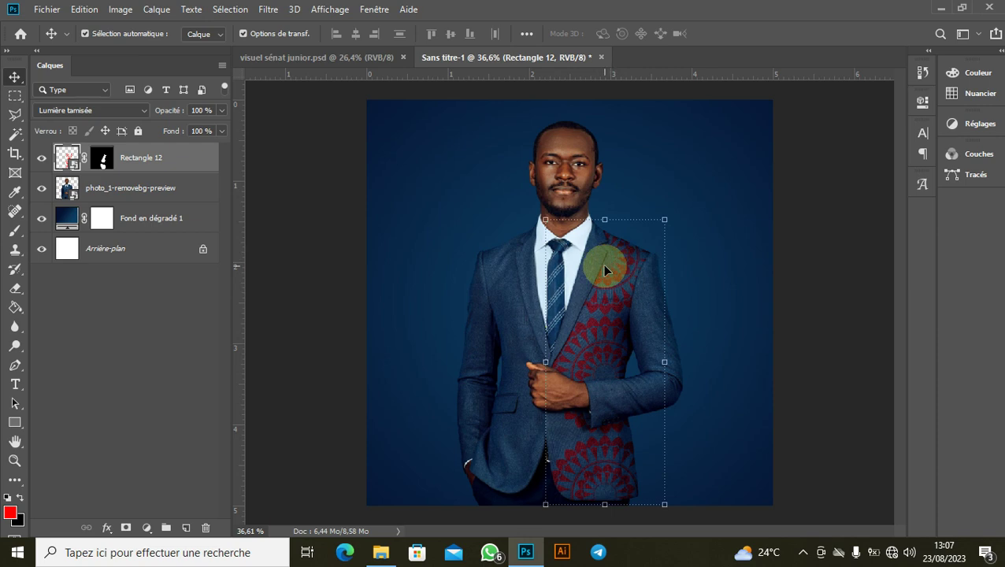
Inspect up close how the red motifs blend with the jacket fabric, from the shoulder to the hem.
{"action": "scroll", "coordinate": [603, 263], "scroll_direction": "up", "scroll_amount": 5}
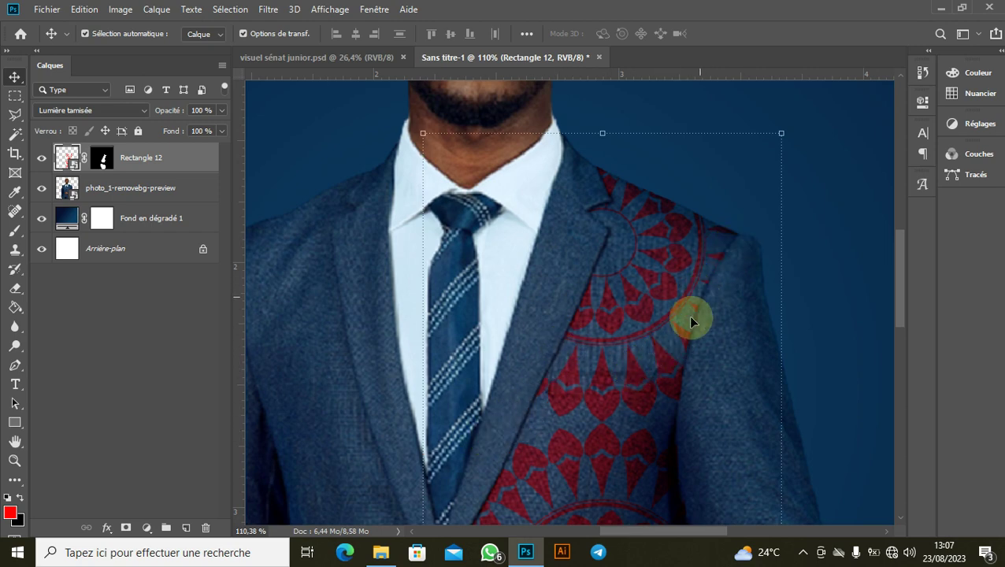
{"action": "scroll", "coordinate": [672, 391], "scroll_direction": "down", "scroll_amount": 2}
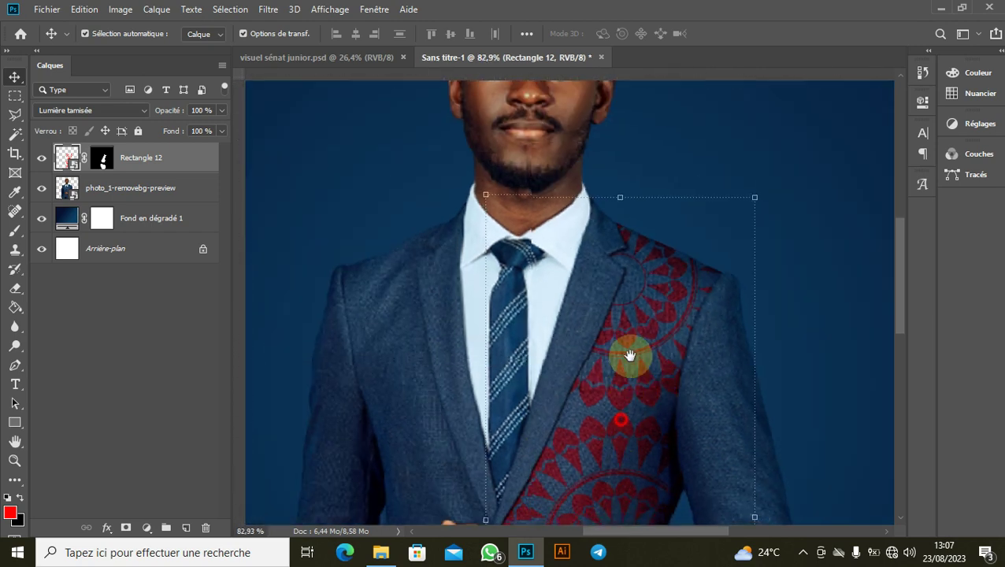
{"action": "left_click_drag", "start_coordinate": [632, 355], "coordinate": [639, 263]}
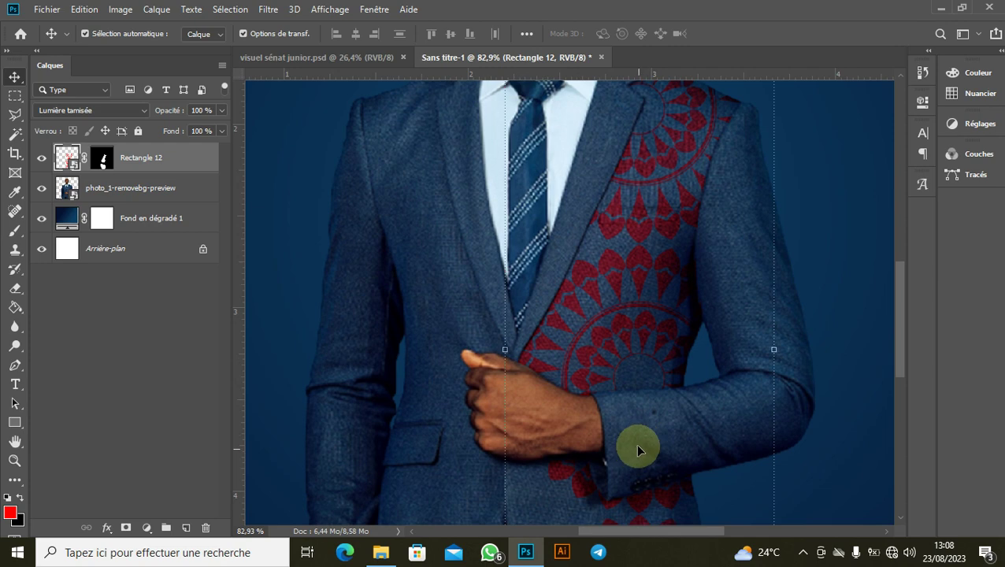
{"action": "scroll", "coordinate": [638, 446], "scroll_direction": "down", "scroll_amount": 3}
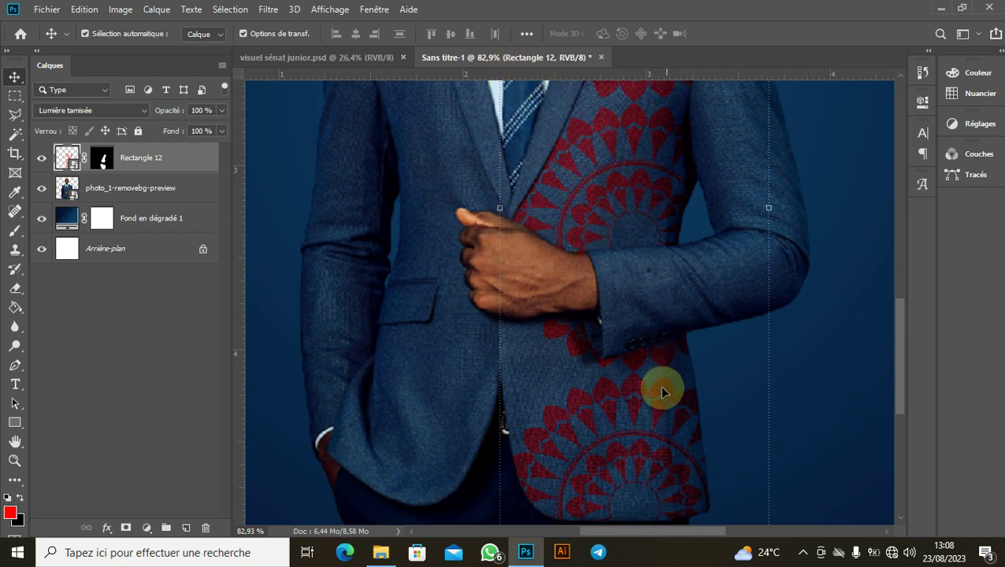
{"action": "scroll", "coordinate": [646, 389], "scroll_direction": "down", "scroll_amount": 2}
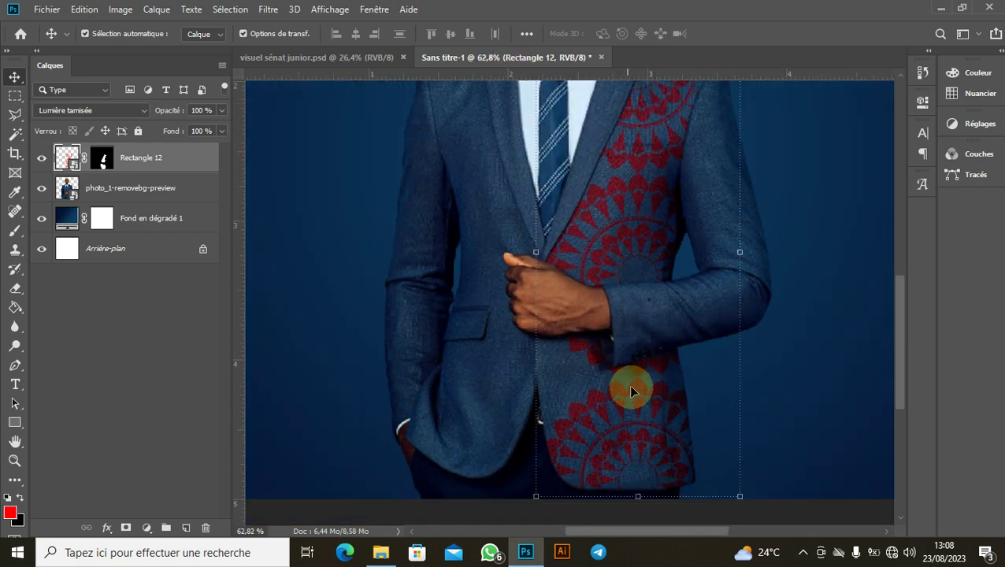
{"action": "scroll", "coordinate": [628, 256], "scroll_direction": "down", "scroll_amount": 2}
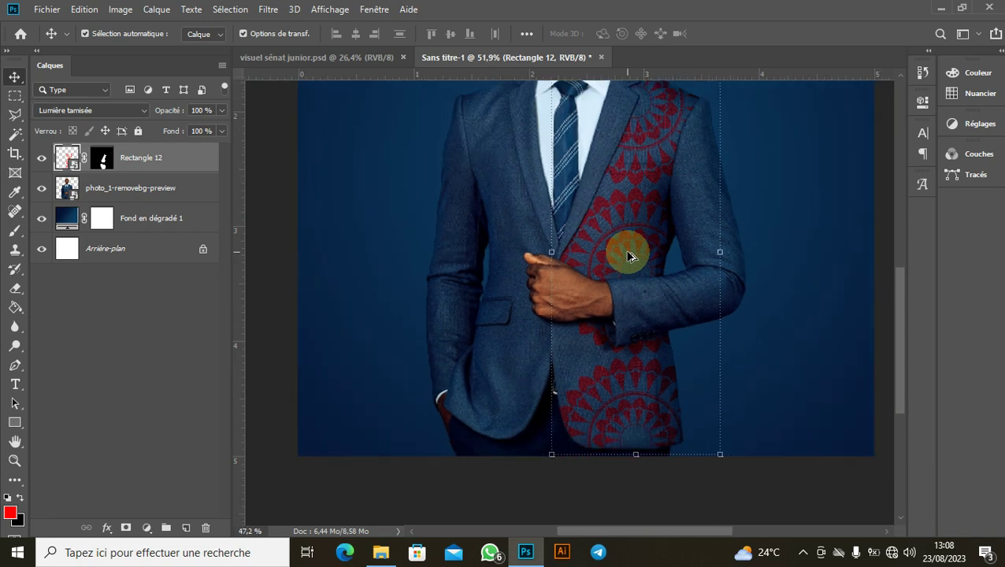
{"action": "scroll", "coordinate": [638, 293], "scroll_direction": "down", "scroll_amount": 3}
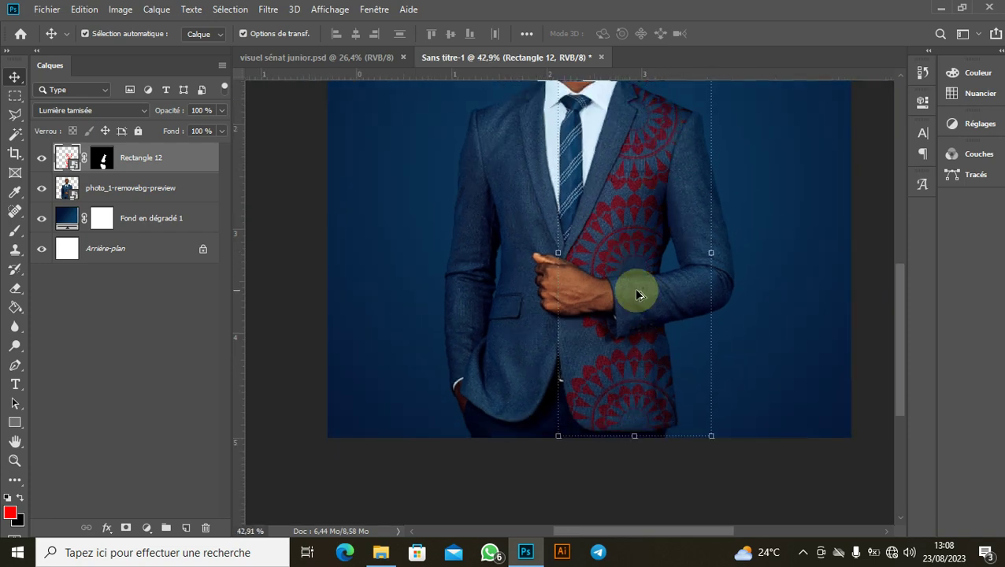
{"action": "scroll", "coordinate": [621, 301], "scroll_direction": "up", "scroll_amount": 1}
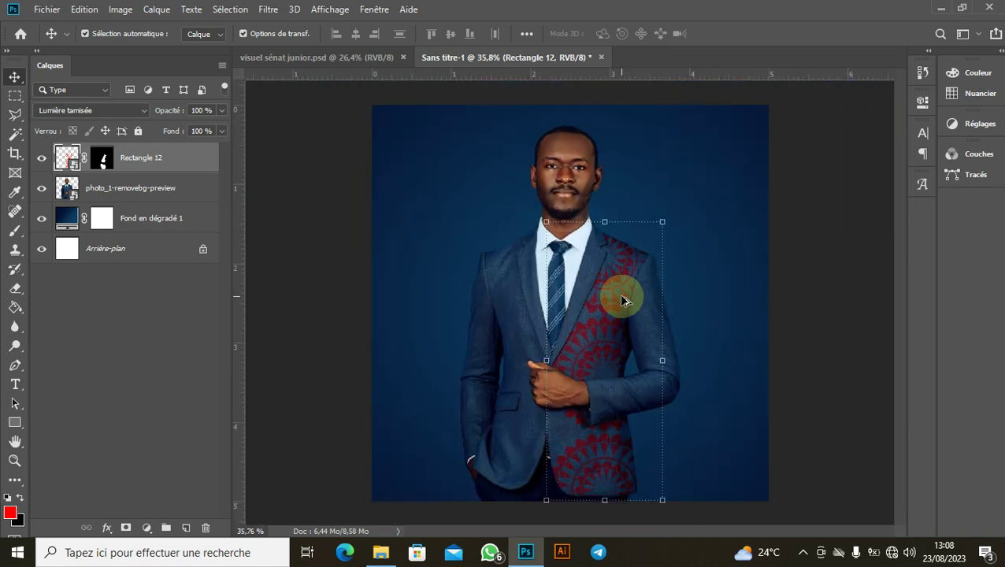